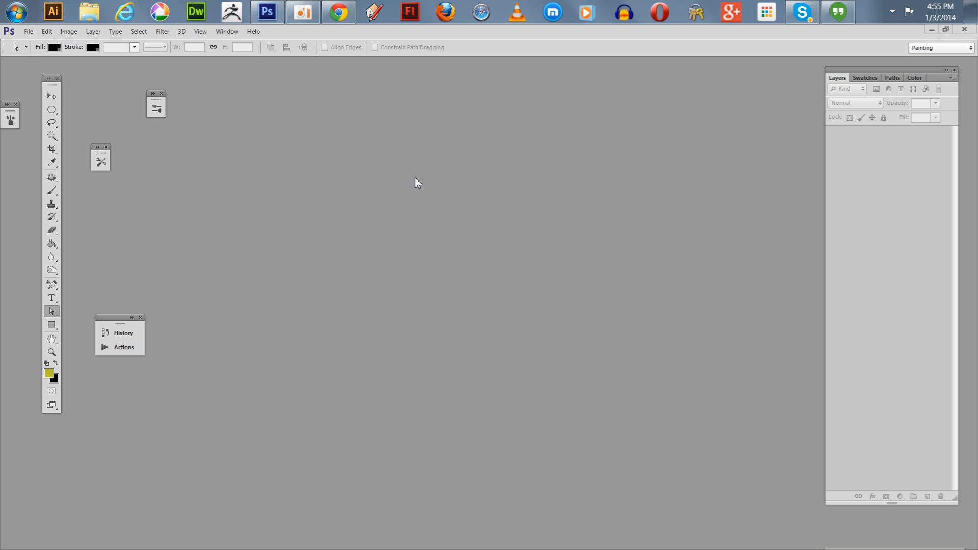
Create a 1200 x 300 pixel document with the Google Event Banner preset, 150 pixels/inch and a transparent background.
click(28, 32)
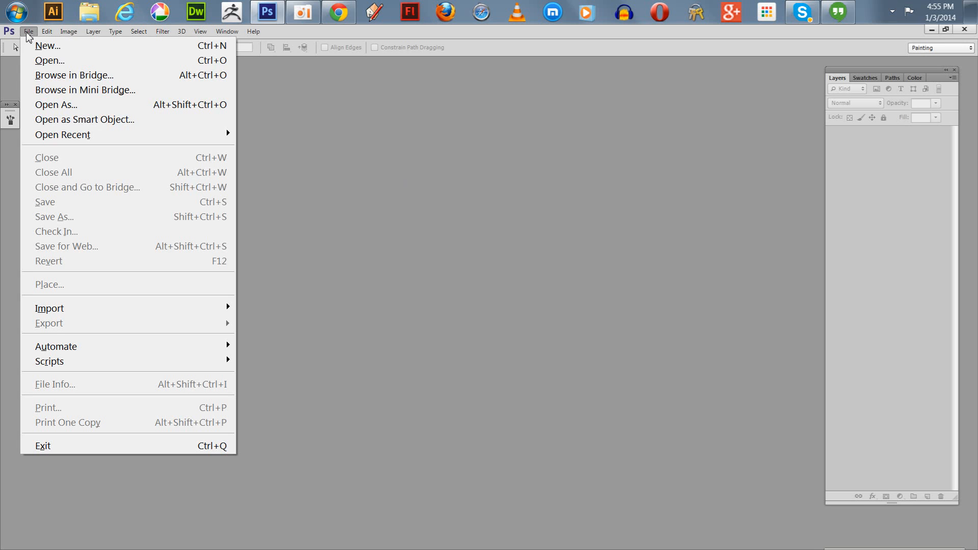
click(43, 51)
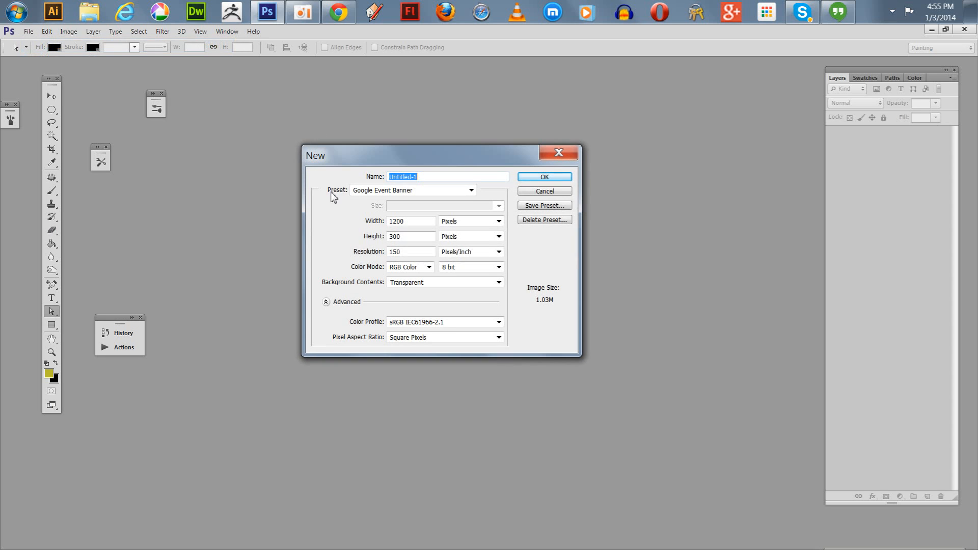
drag(328, 164, 383, 153)
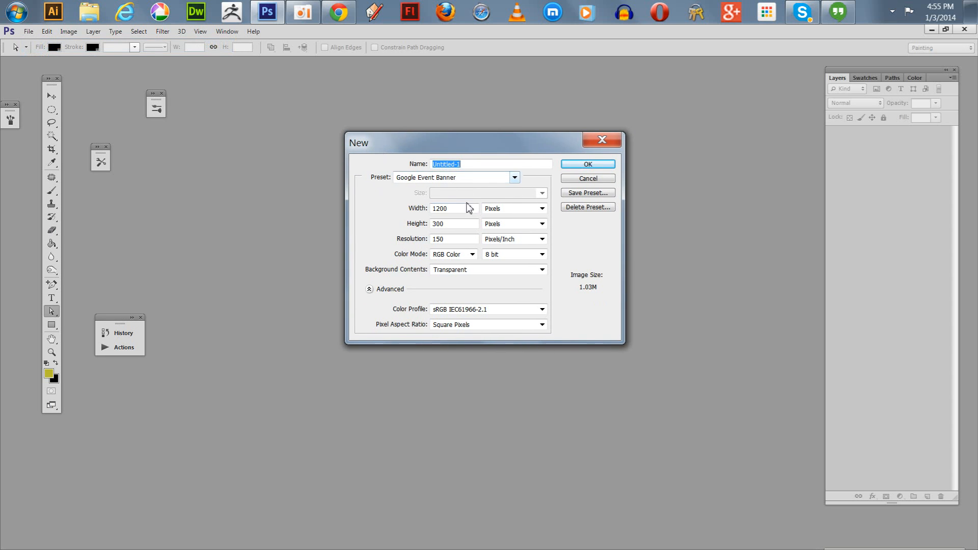
click(580, 168)
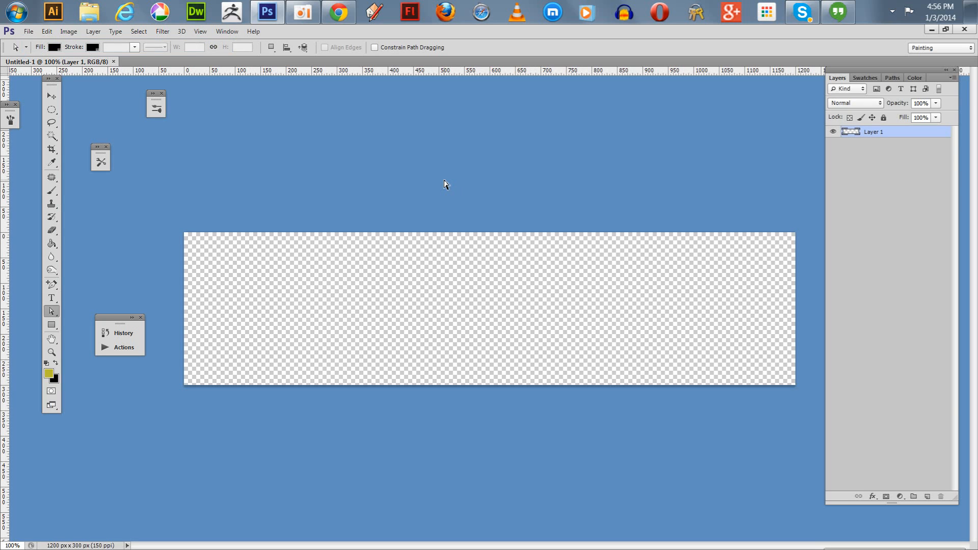
Fill the empty Layer 1 with white in Normal mode at 100% opacity.
click(44, 33)
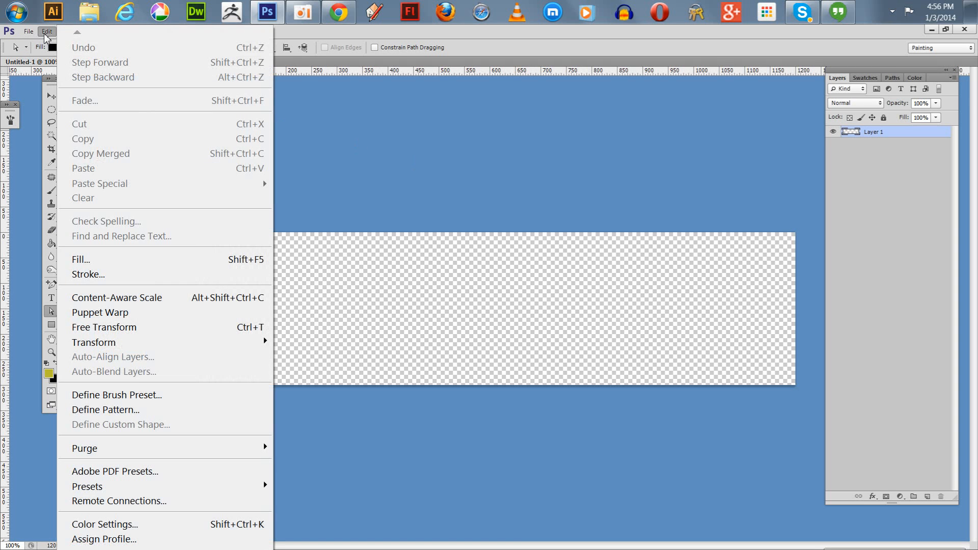
click(89, 260)
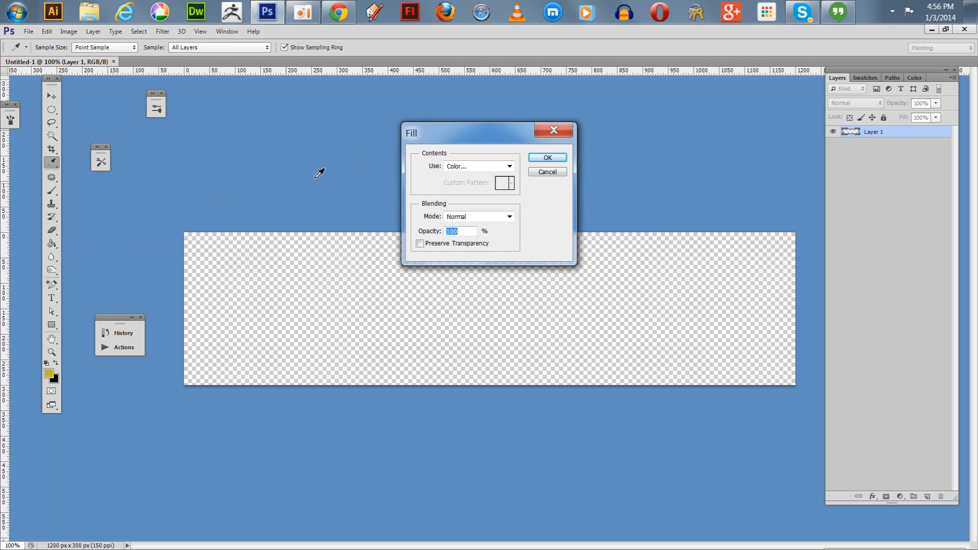
click(510, 167)
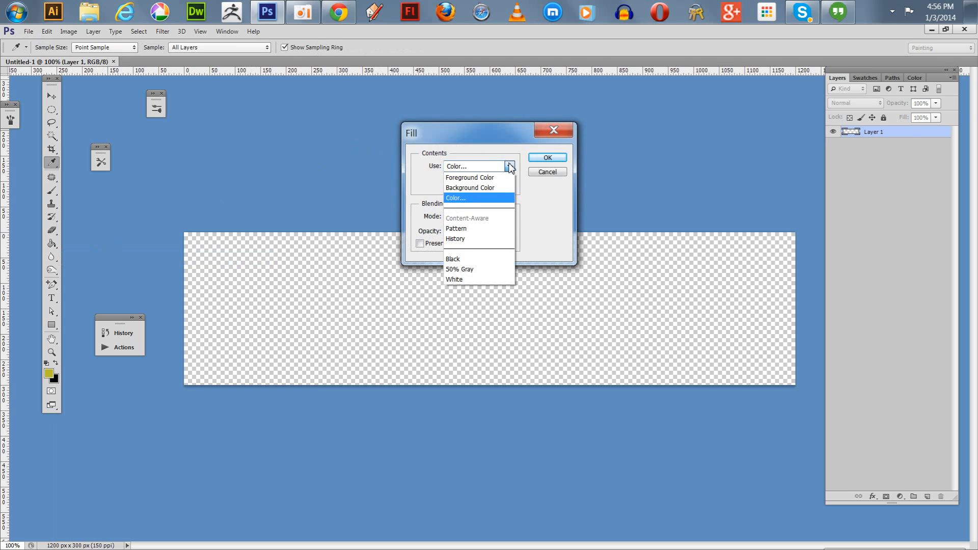
click(459, 280)
click(547, 157)
key(a)
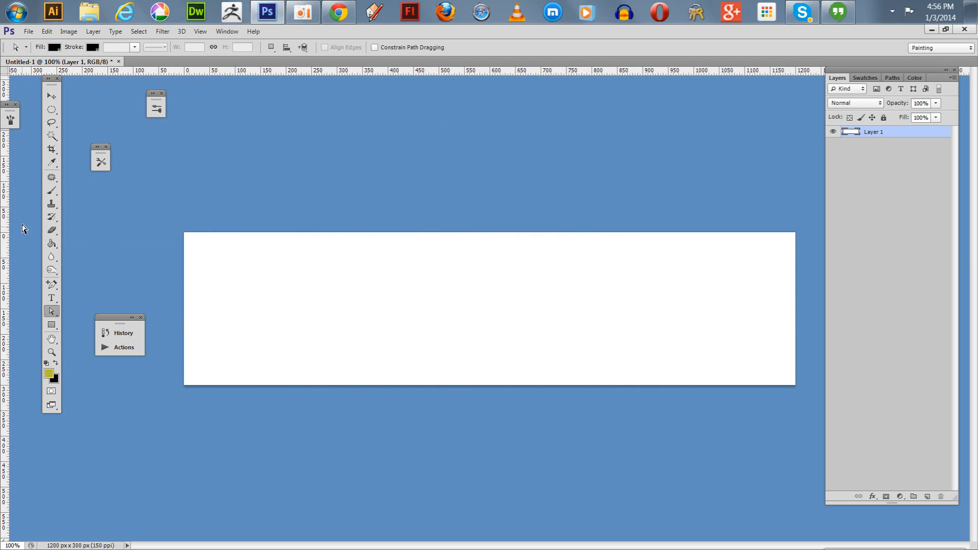
Add the text "Red" to the banner at 60 pt in the color ff0000.
click(52, 298)
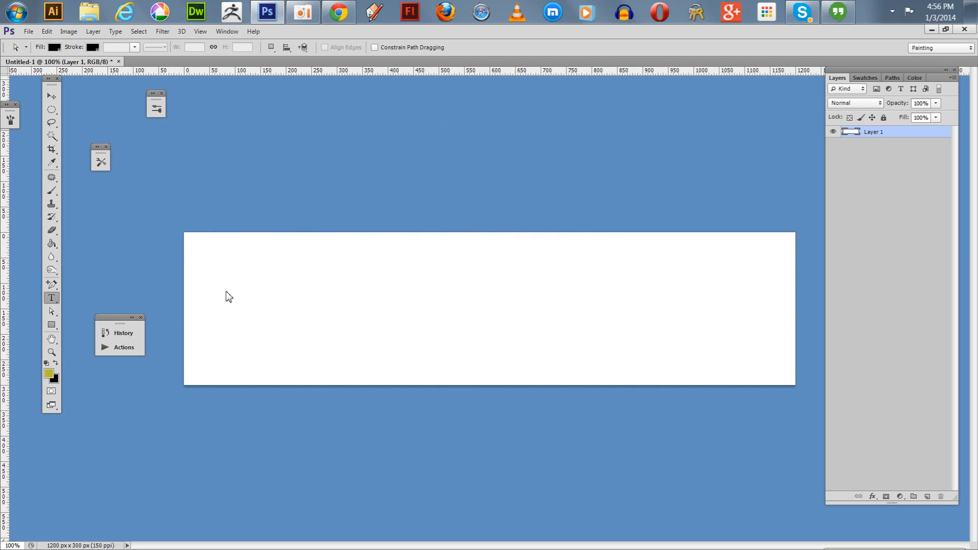
click(366, 300)
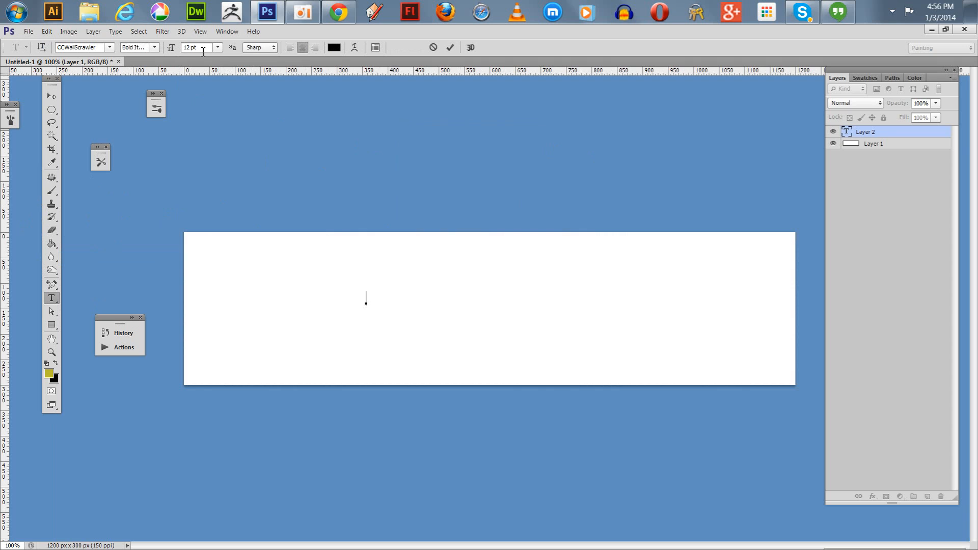
click(218, 48)
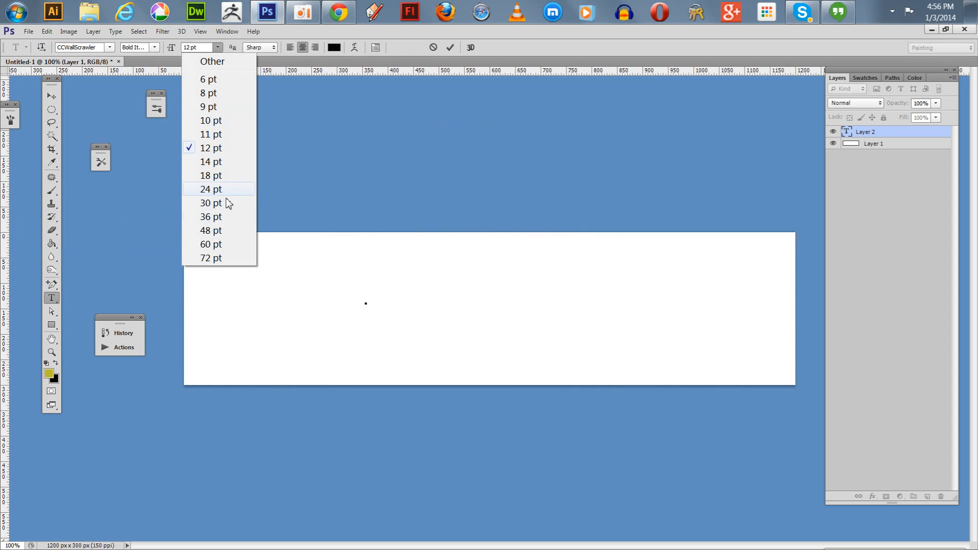
click(222, 250)
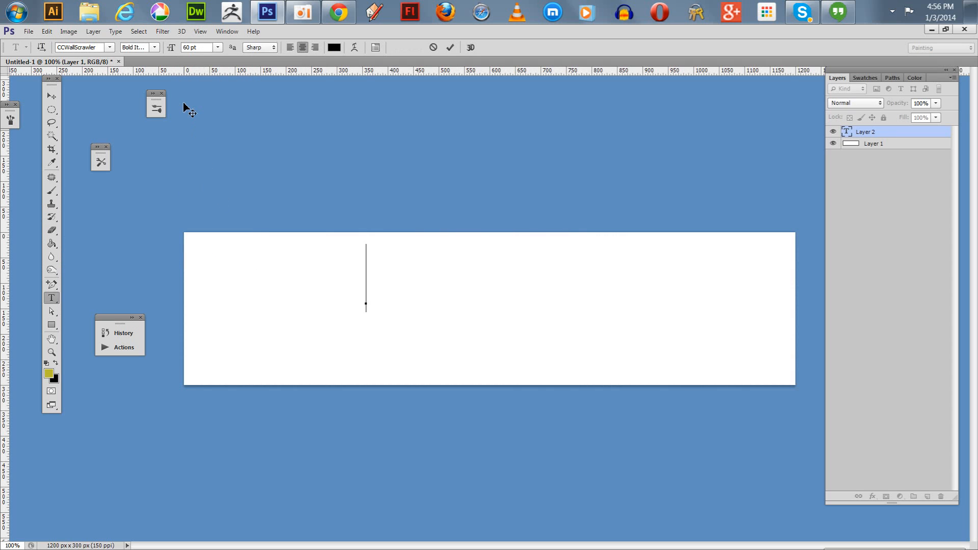
click(335, 48)
click(646, 381)
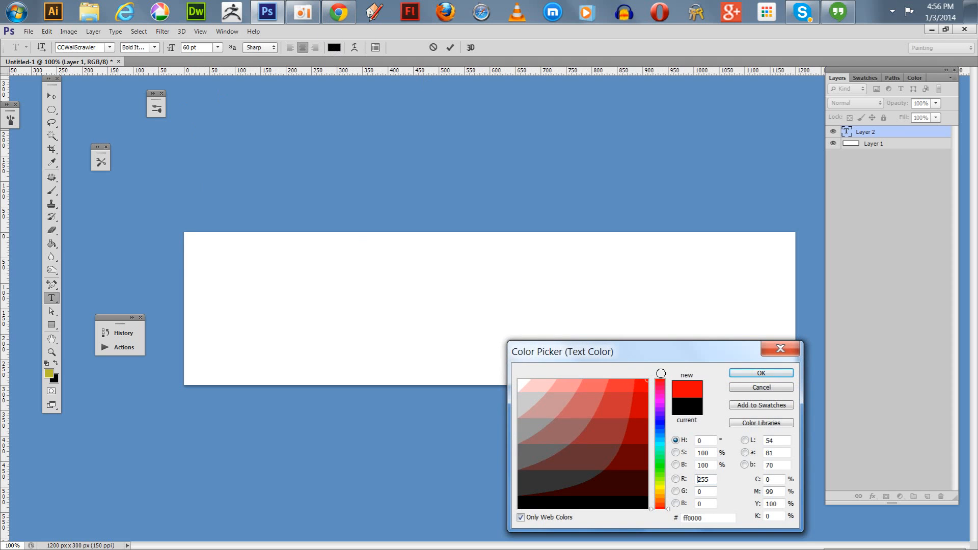
click(738, 374)
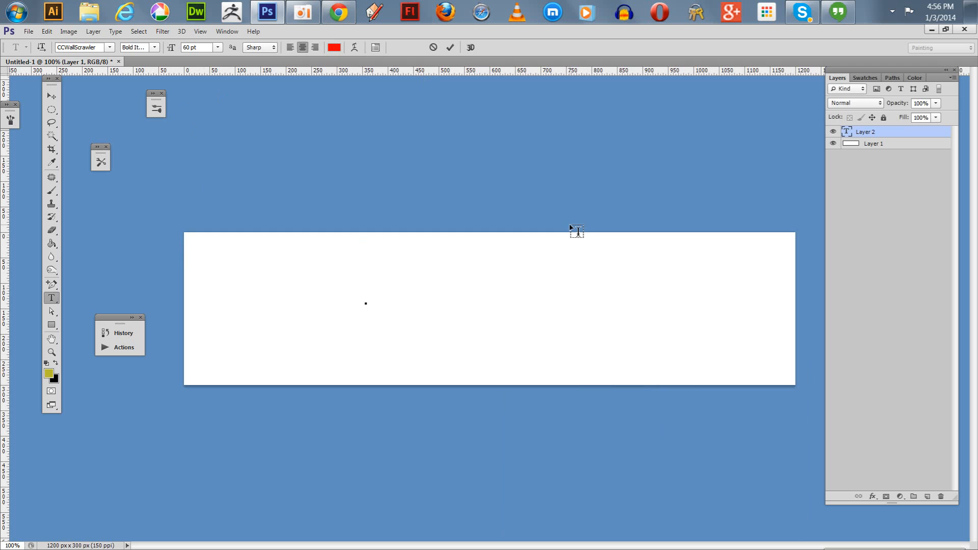
text(RED)
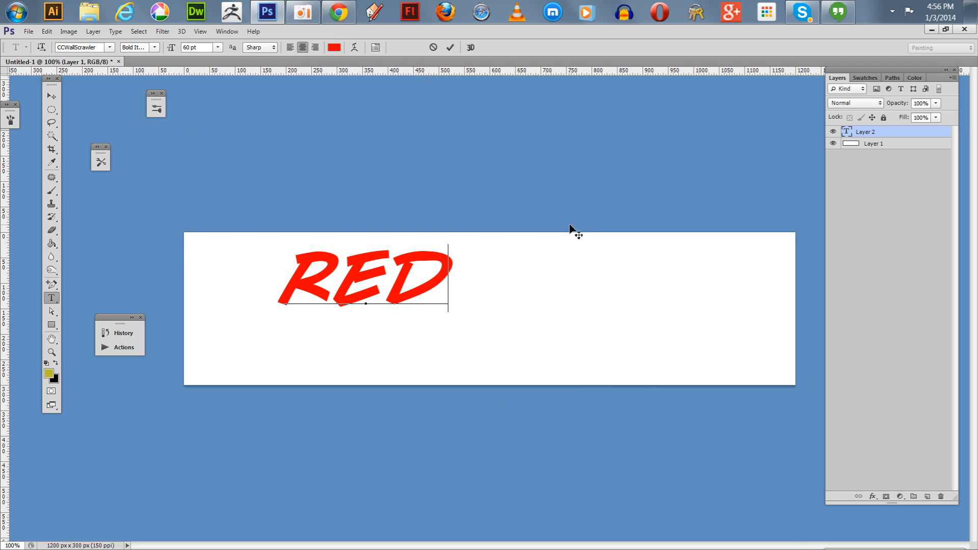
Move the red text towards the middle of the banner and align its vertical and horizontal centers with Layer 1.
click(50, 98)
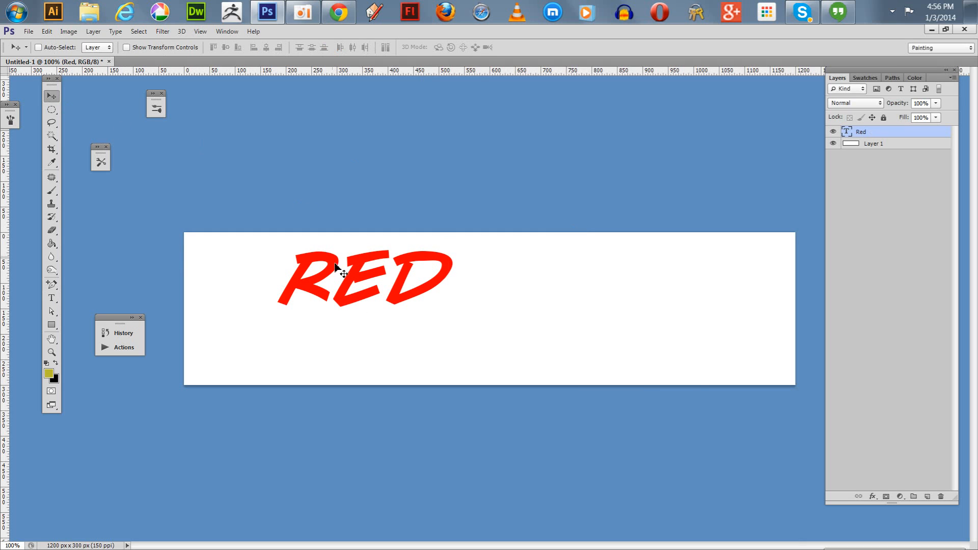
drag(354, 277, 467, 304)
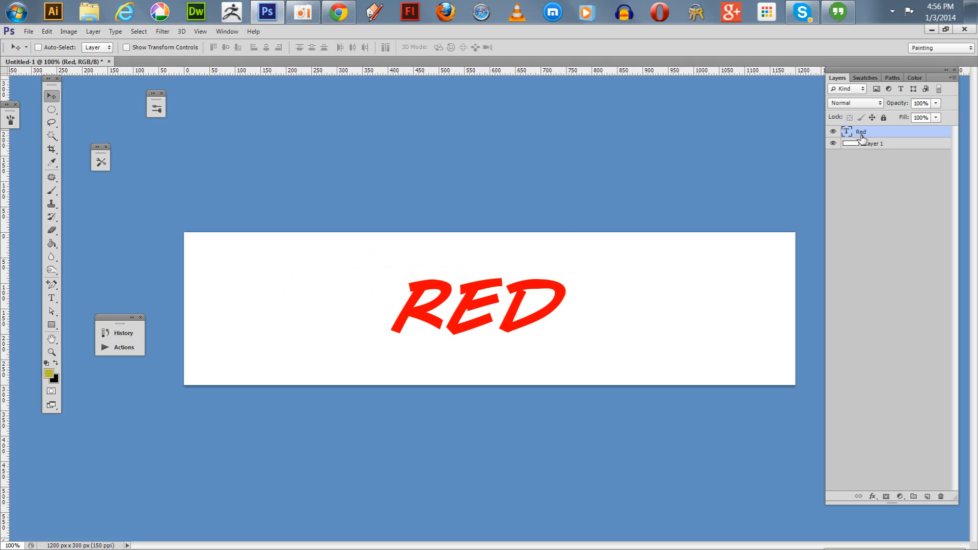
shift+click(886, 148)
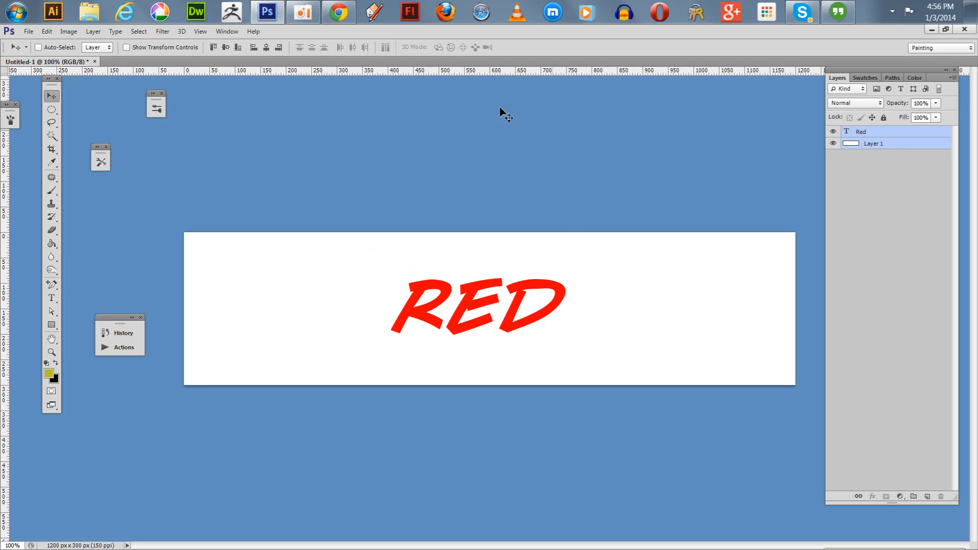
click(225, 48)
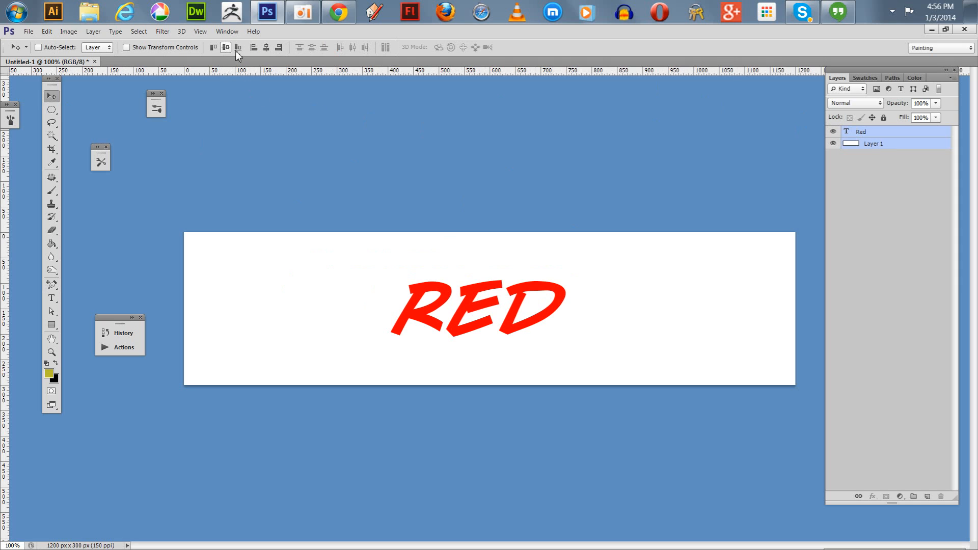
click(265, 47)
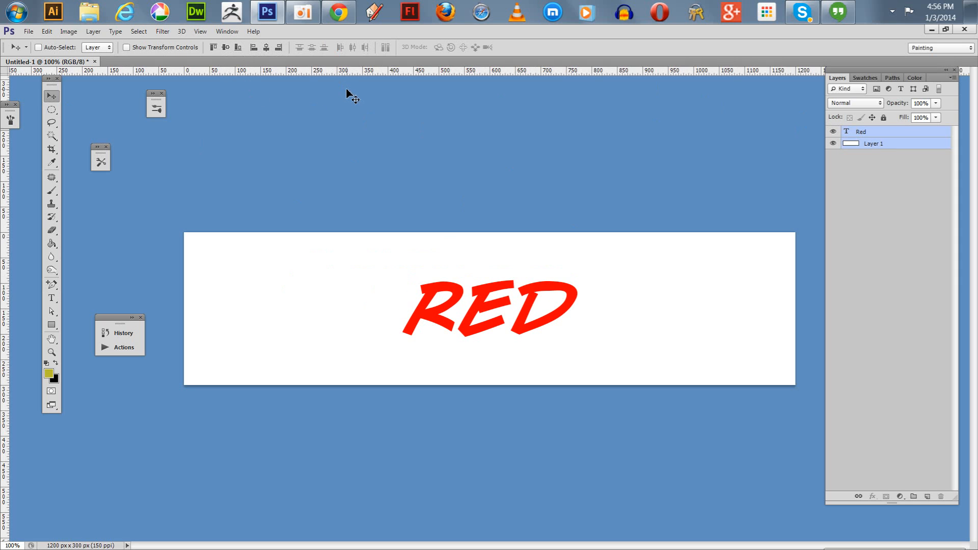
Duplicate the Red text layer, hide the original, and replace the copy's wording with "Green".
click(862, 133)
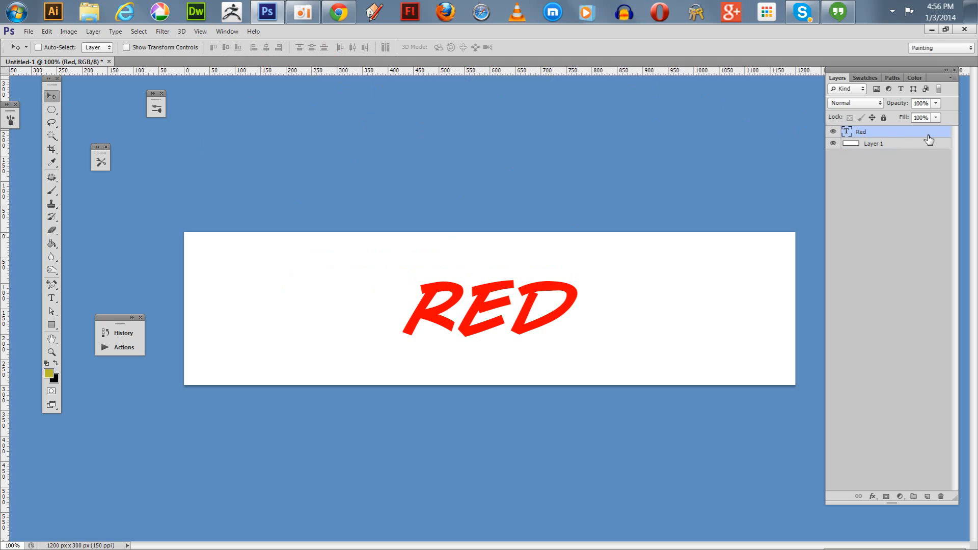
drag(925, 136, 933, 500)
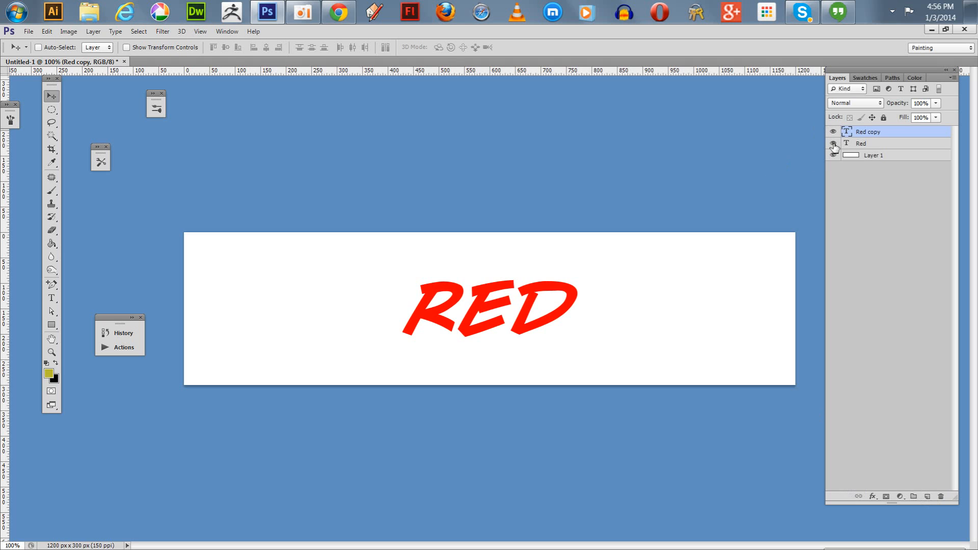
click(833, 144)
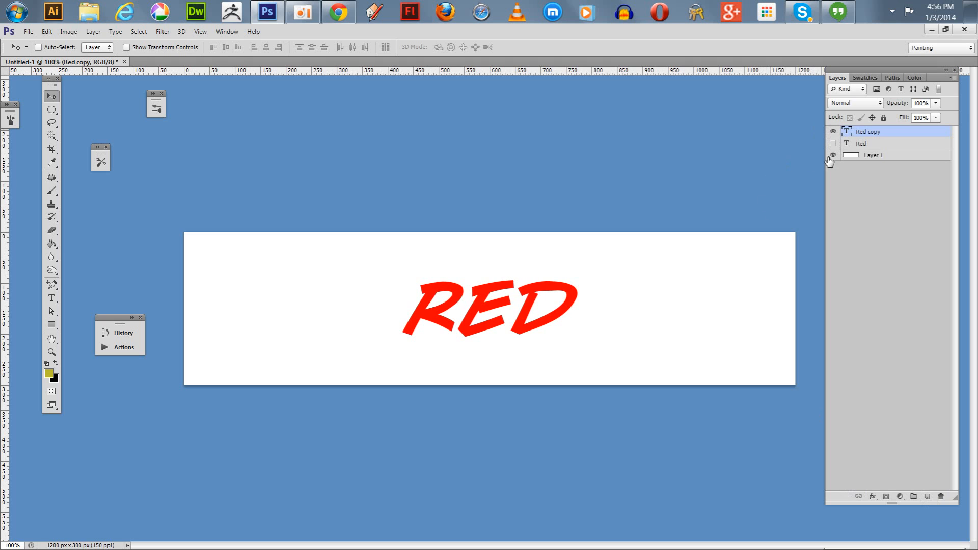
click(51, 299)
drag(406, 304, 618, 303)
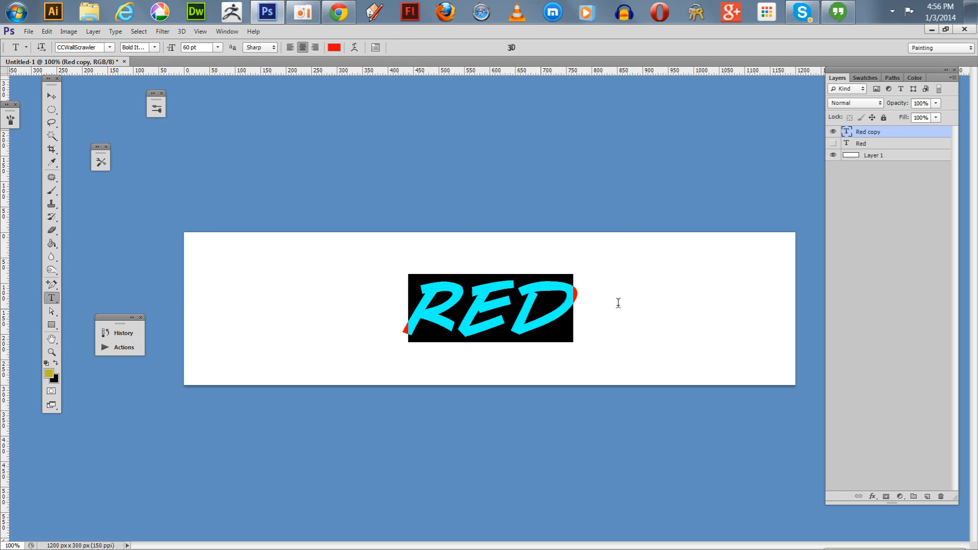
text(GREEN)
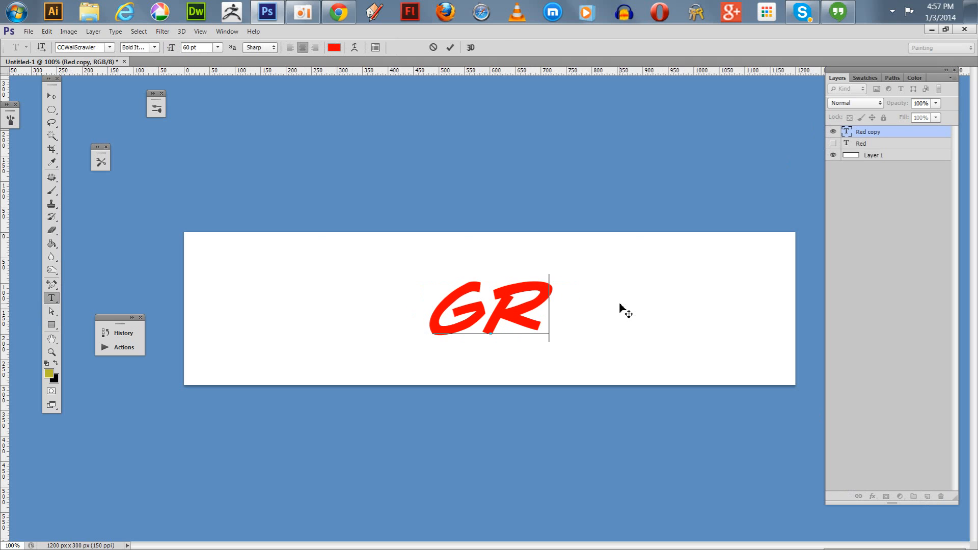
Try to set the text color to 00ff66 with no characters of the word "Green" selected.
click(332, 48)
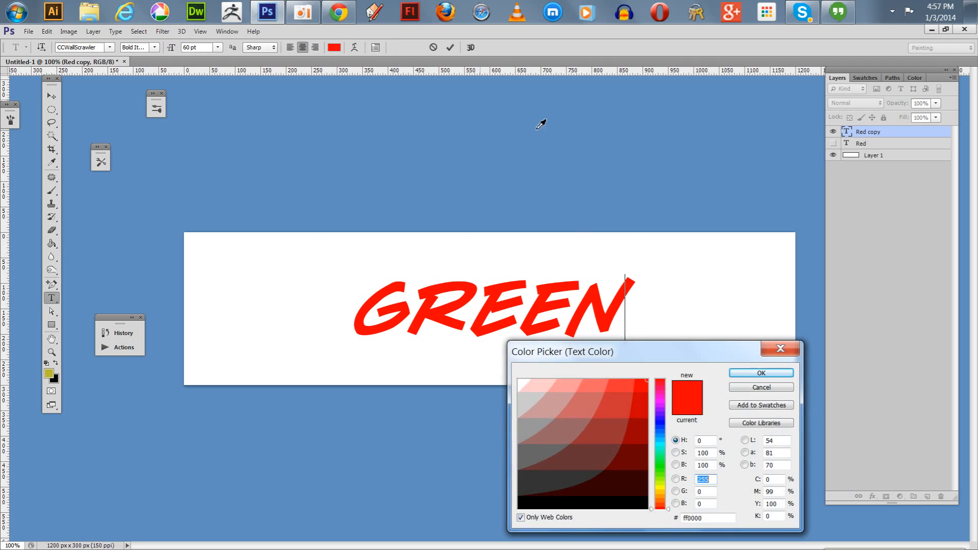
click(660, 456)
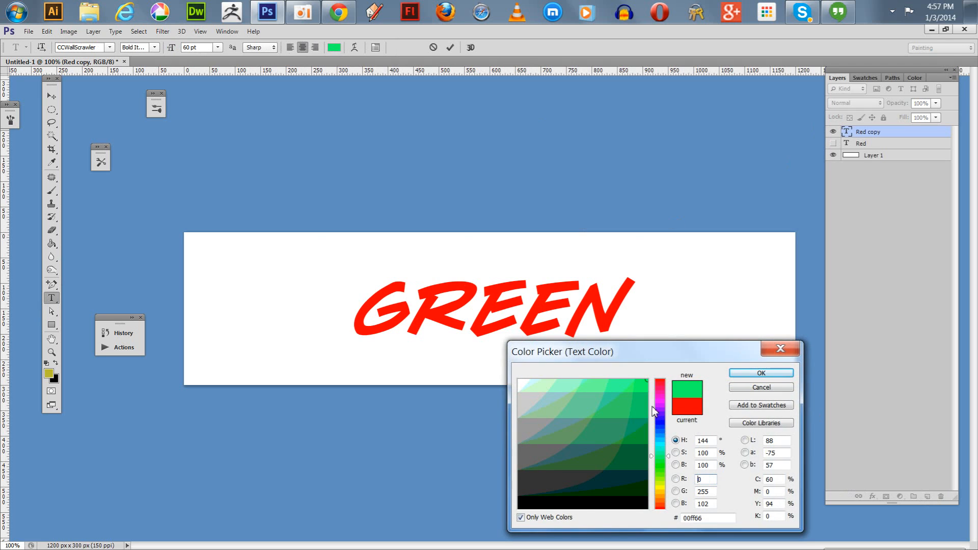
click(667, 453)
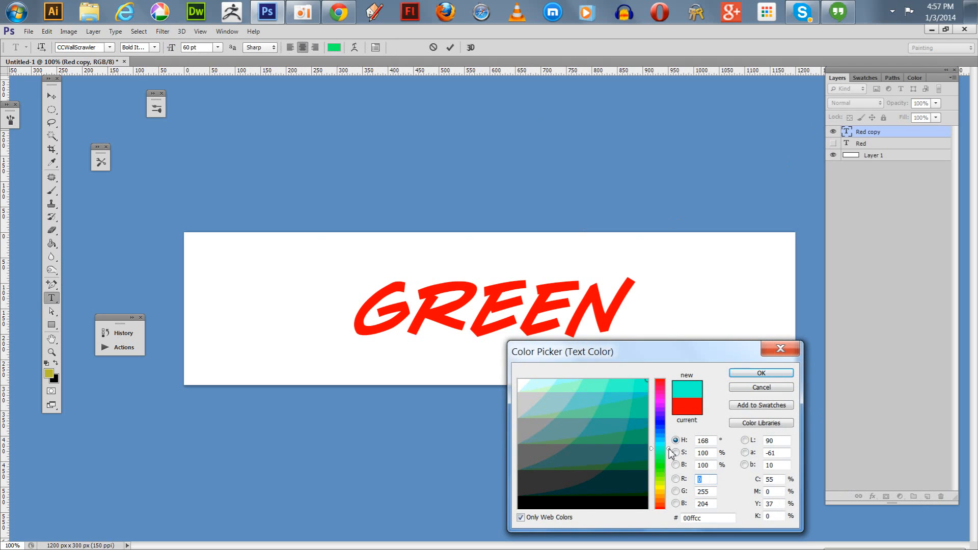
drag(667, 453, 667, 455)
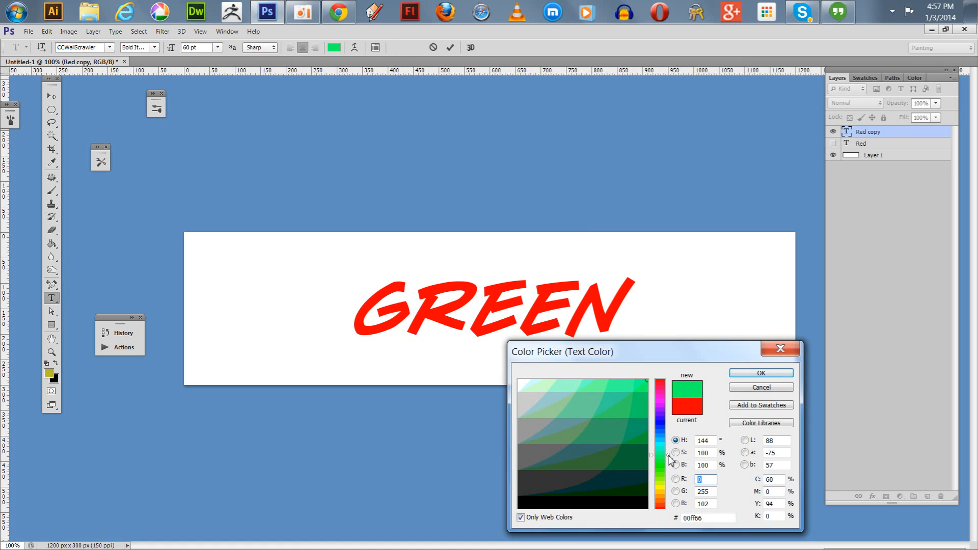
click(745, 375)
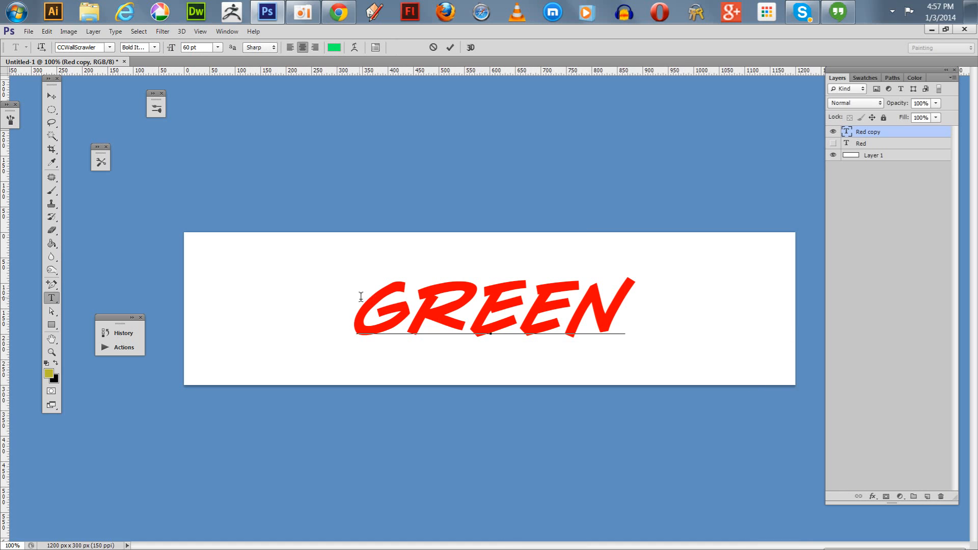
Recolor the whole word "Green" to 00ff66 and commit the text edit.
drag(359, 296, 644, 288)
click(334, 48)
click(660, 457)
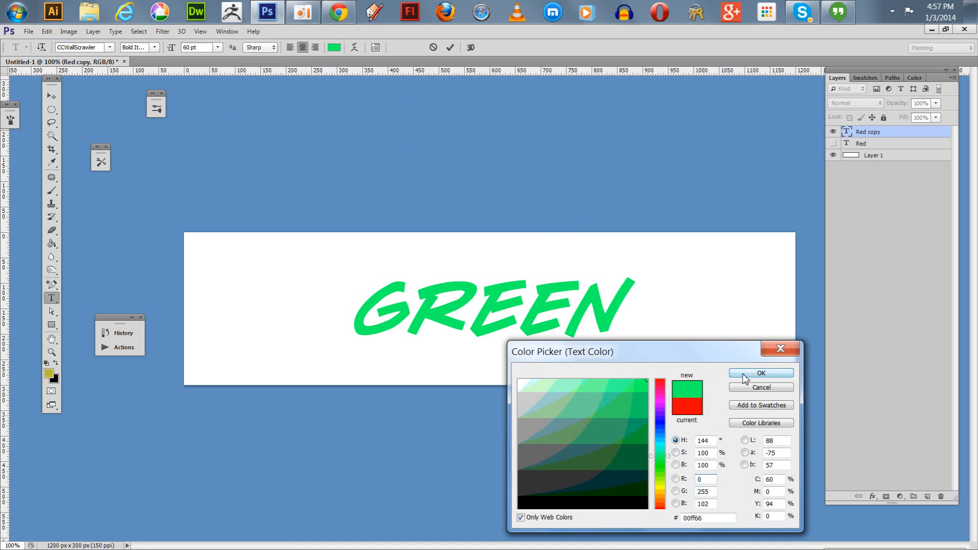
click(759, 374)
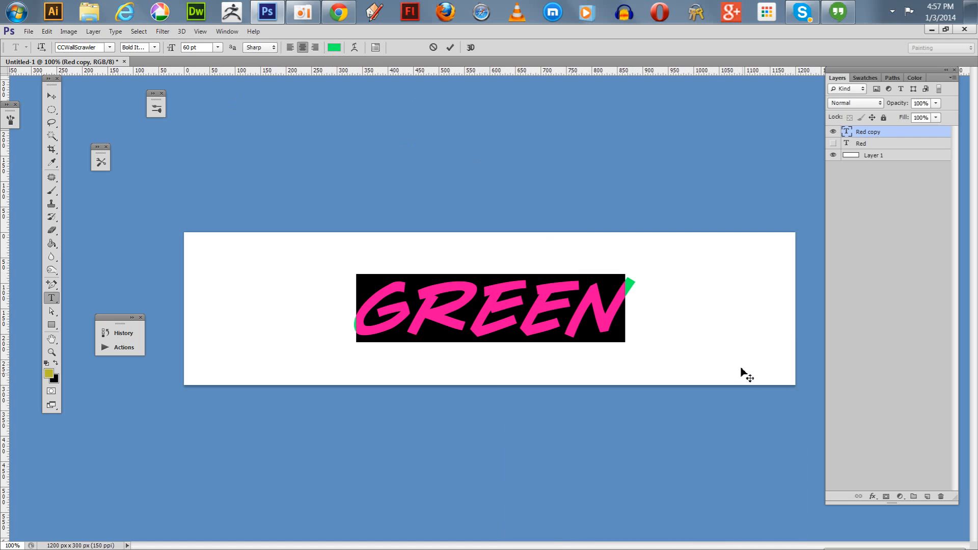
click(48, 97)
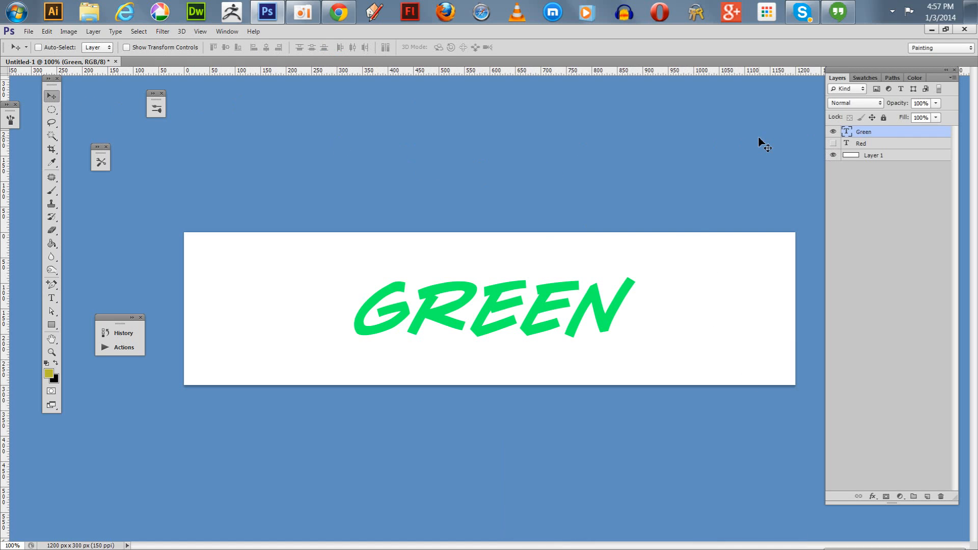
Duplicate the Green text layer, hide the original, and replace the copy's wording with "blue".
drag(904, 137, 928, 497)
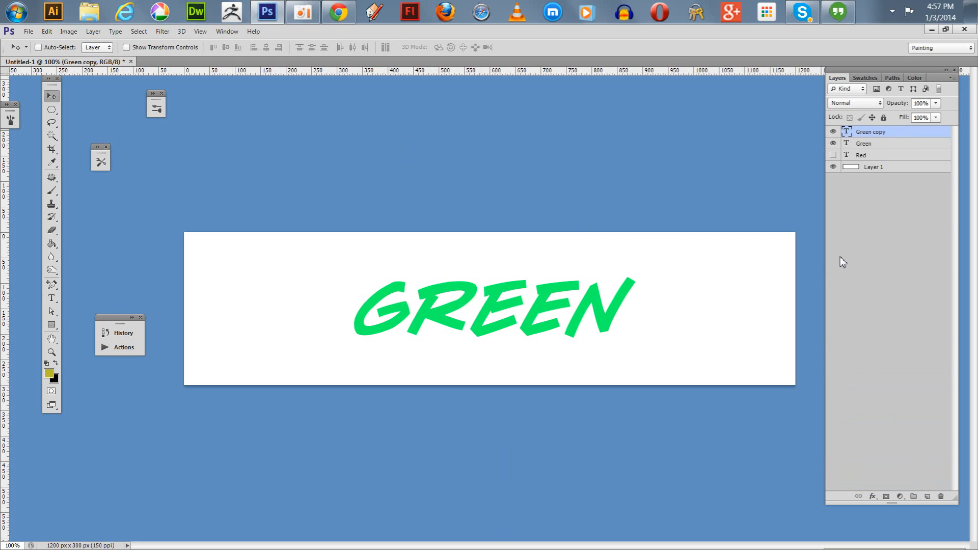
click(833, 143)
click(52, 298)
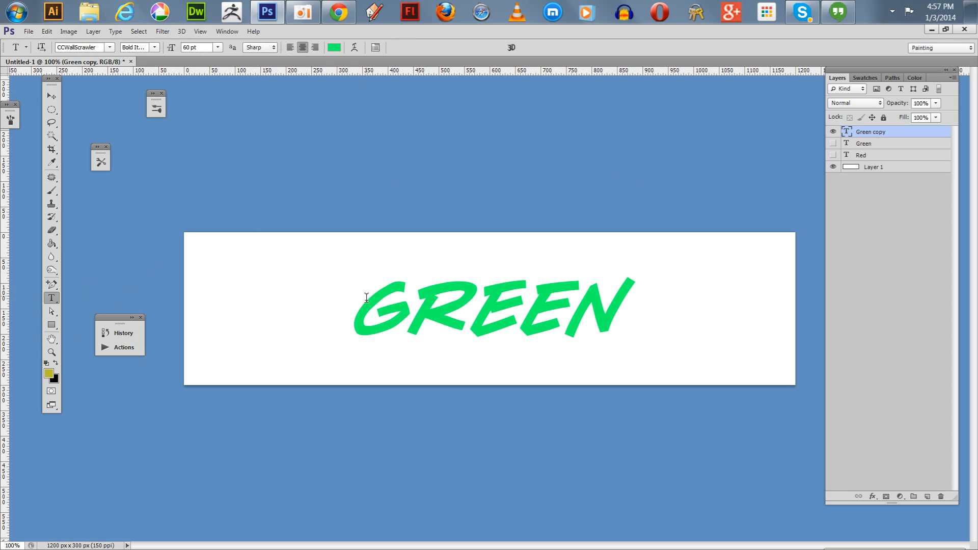
drag(367, 297, 671, 280)
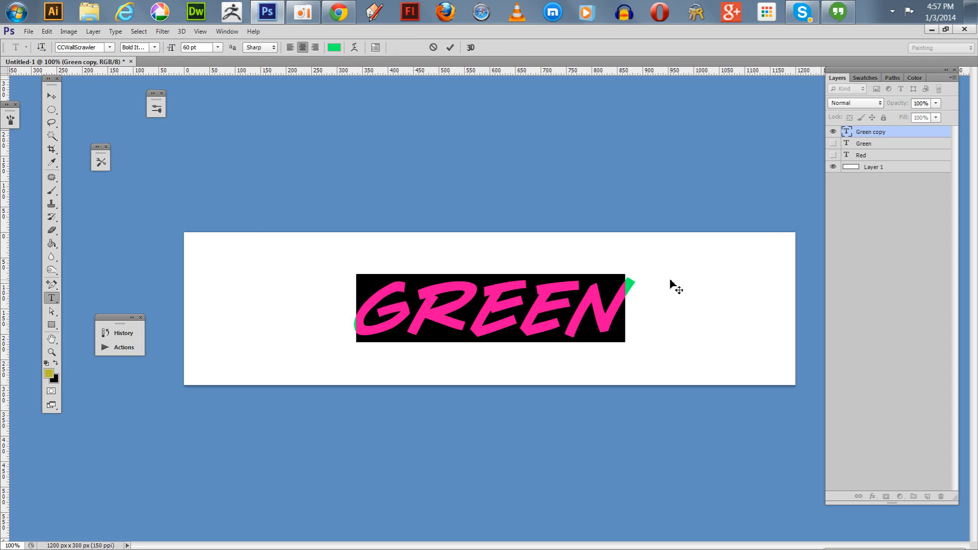
text(BLUE)
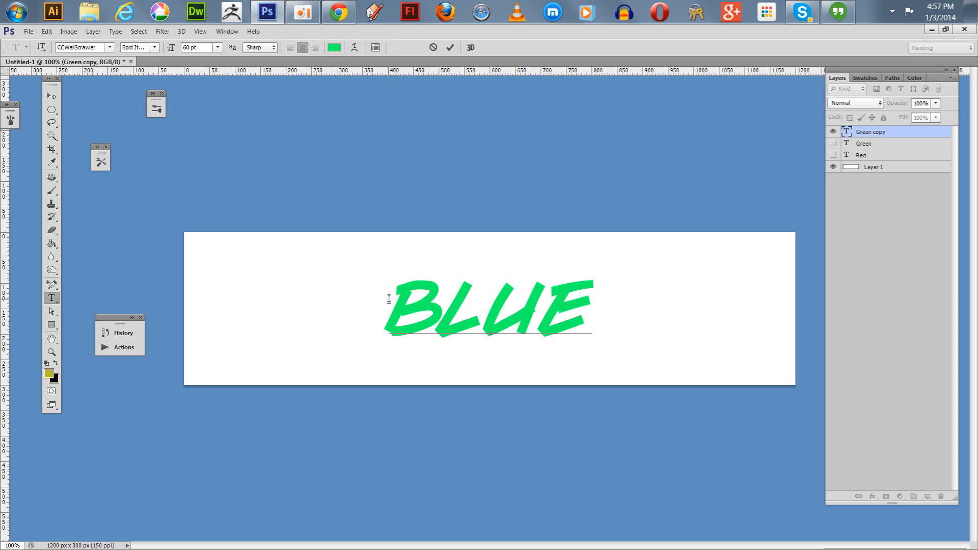
Recolor the whole word "blue" to 0066ff.
drag(389, 296, 443, 212)
click(334, 47)
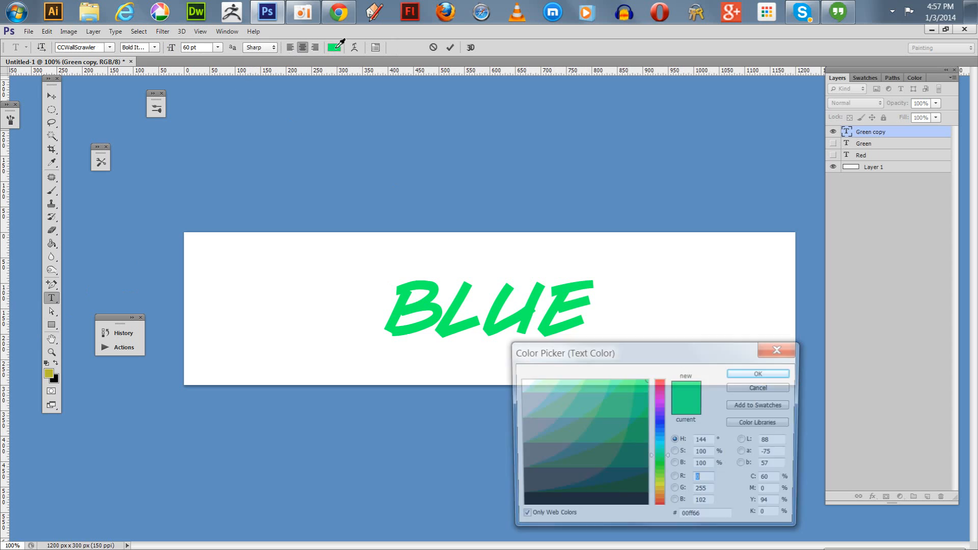
click(660, 441)
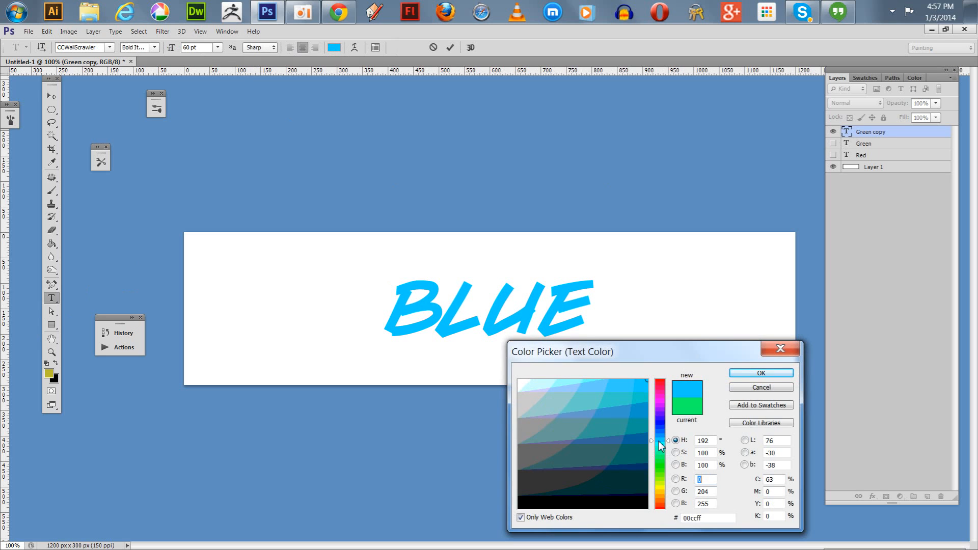
click(752, 373)
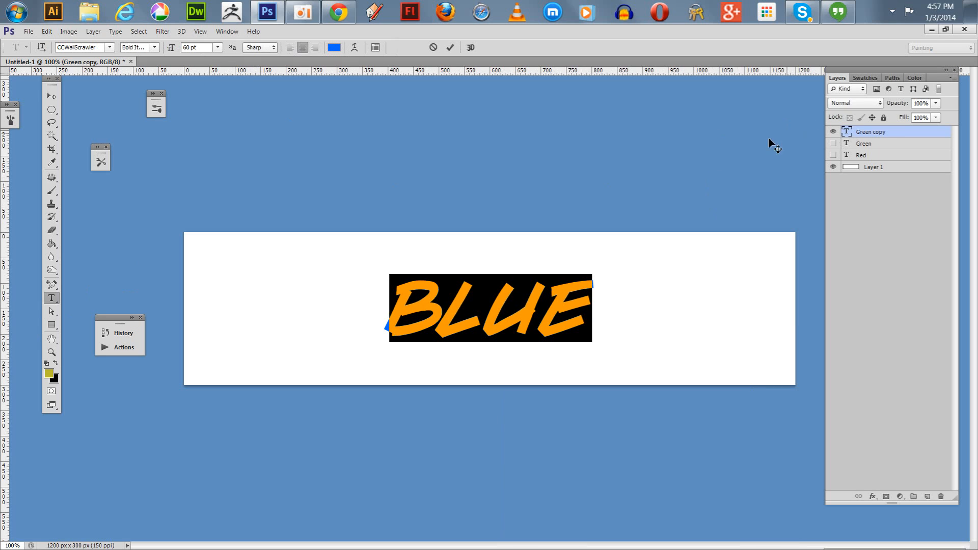
Commit the text edit and set layer visibility so that only Red and Layer 1 are shown, with Green and blue hidden.
click(834, 132)
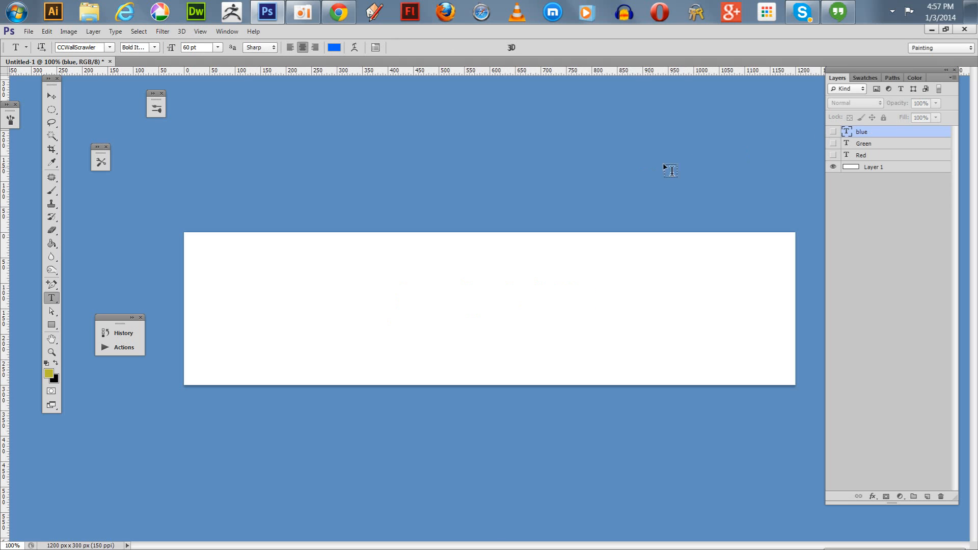
click(834, 132)
click(833, 144)
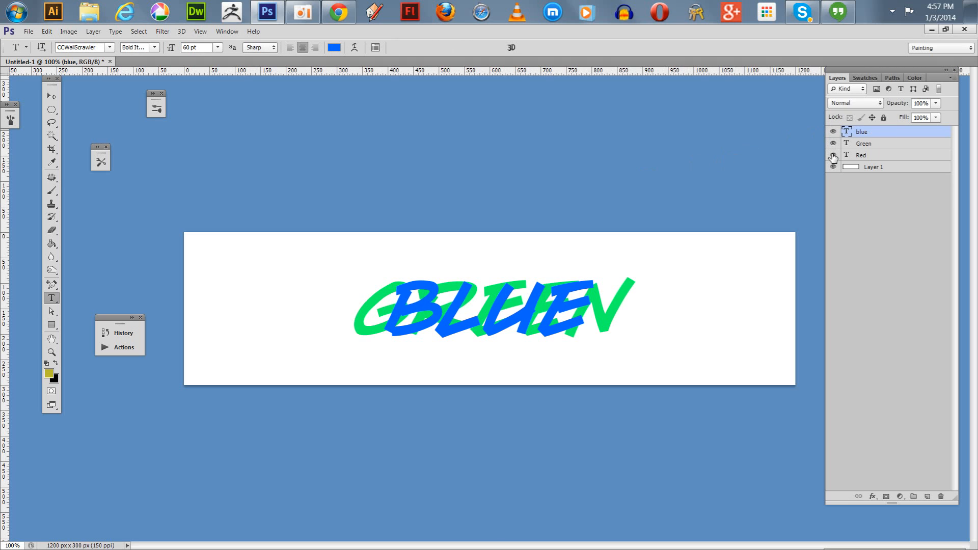
click(834, 156)
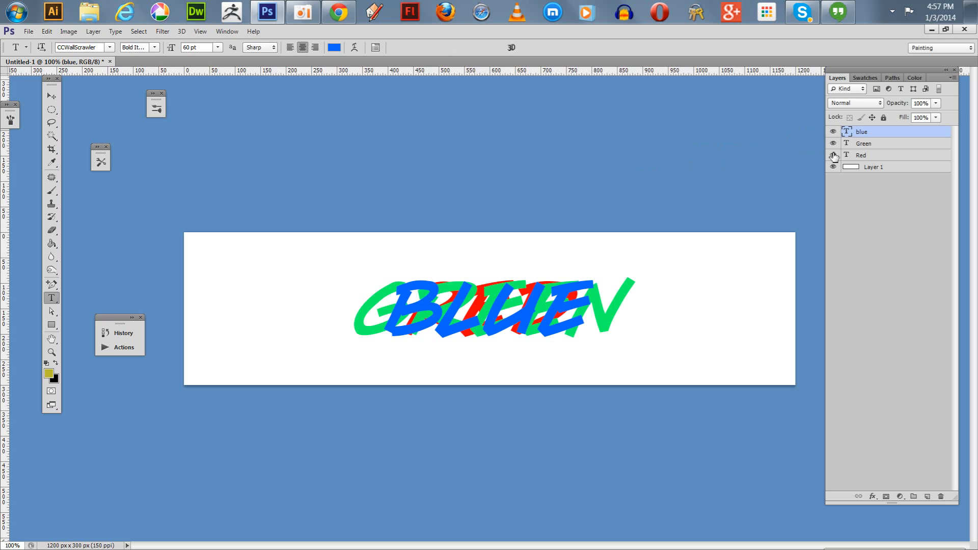
click(834, 144)
click(834, 133)
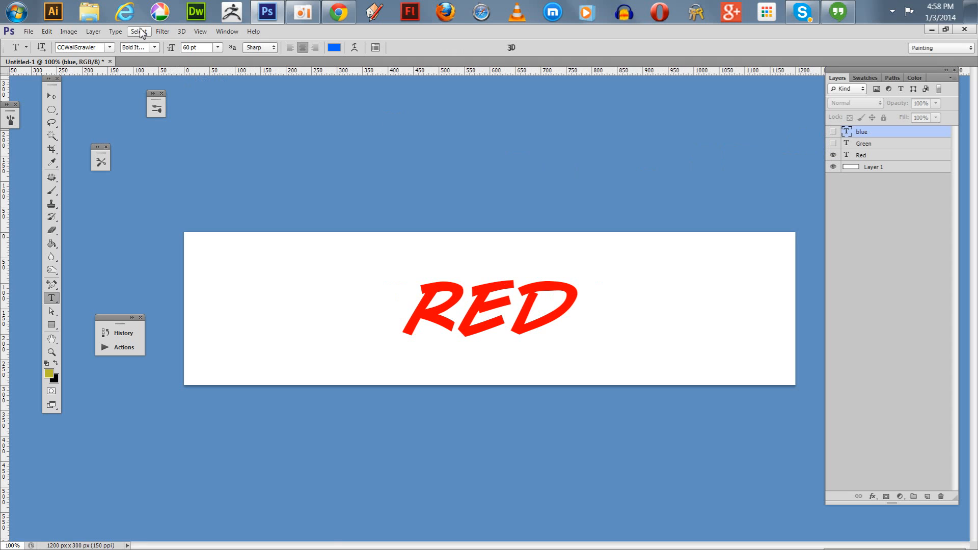
Display the Layer Comps panel above the banner and create a layer comp named "Red" that records layer visibility.
click(227, 31)
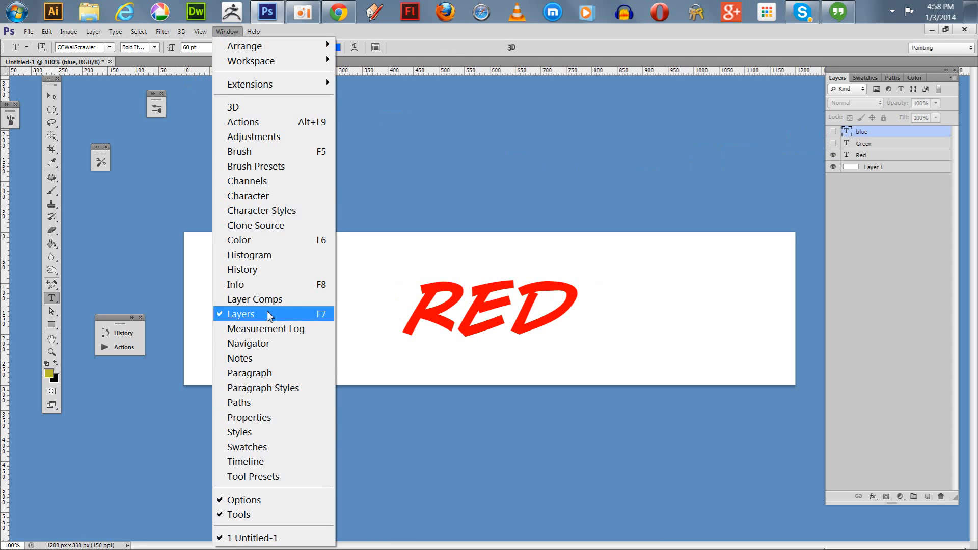
click(239, 299)
drag(340, 130, 359, 114)
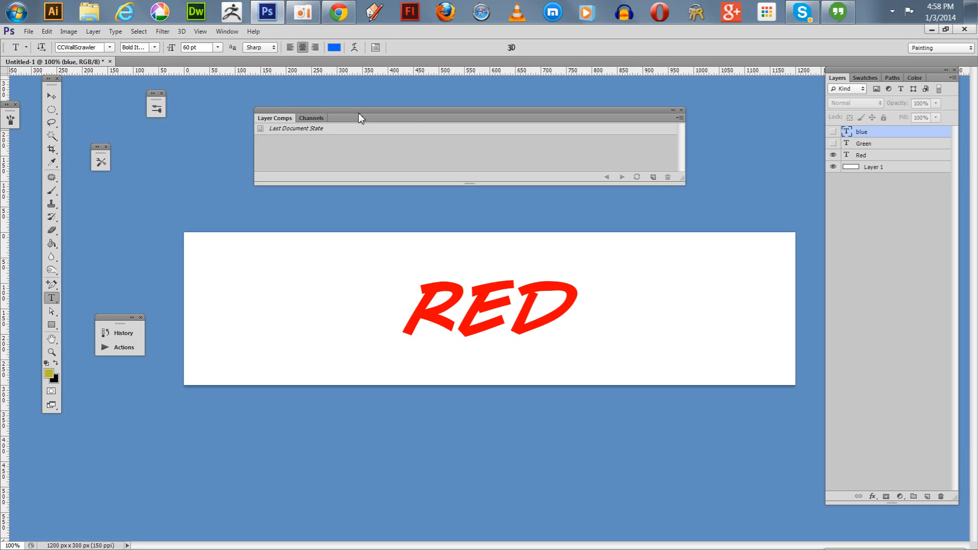
click(654, 178)
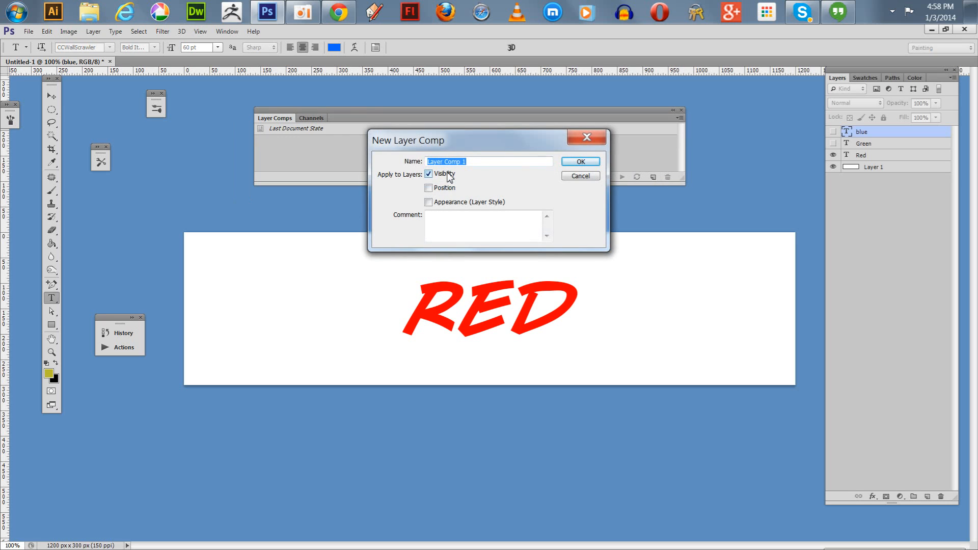
text(Red)
key(Return)
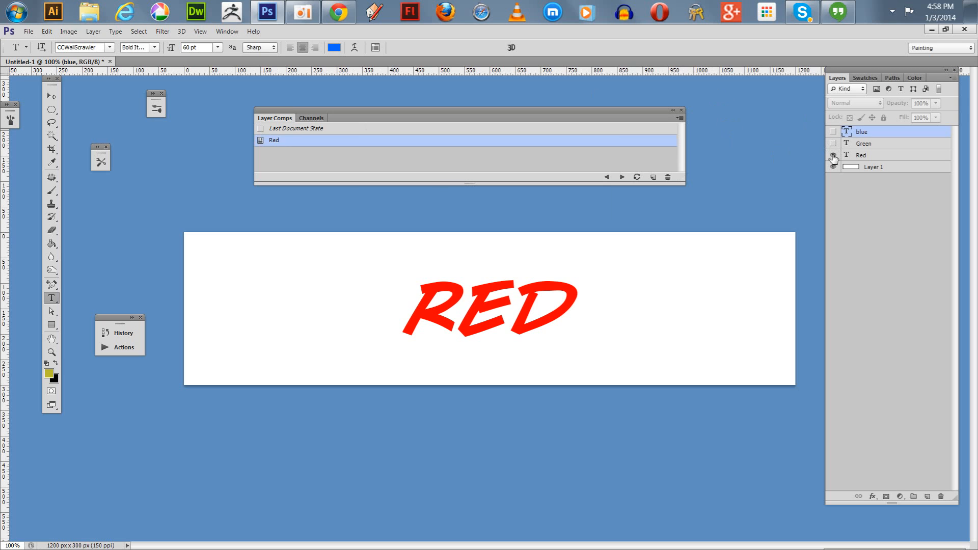
Hide the Red layer, show the Green layer, and save that visibility as a layer comp named "Green".
click(833, 155)
click(834, 144)
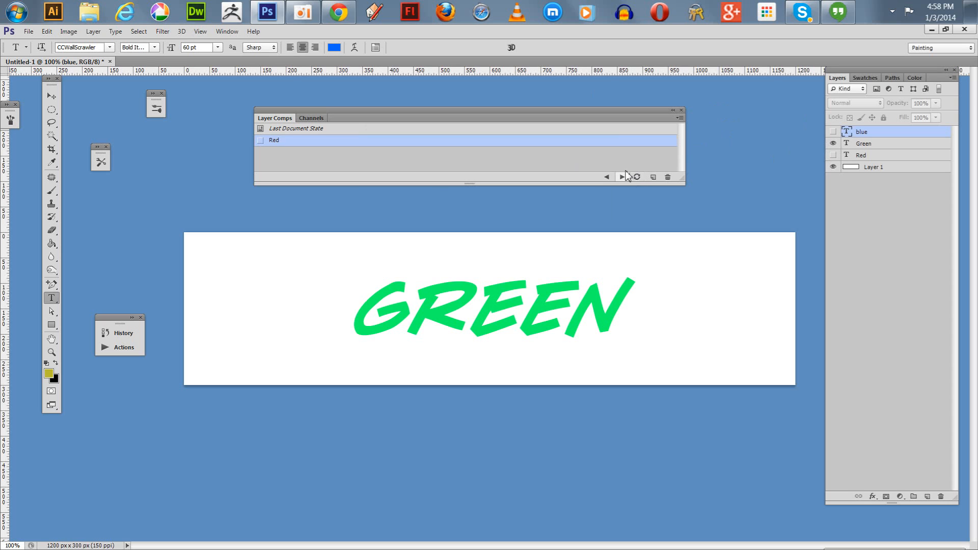
click(653, 176)
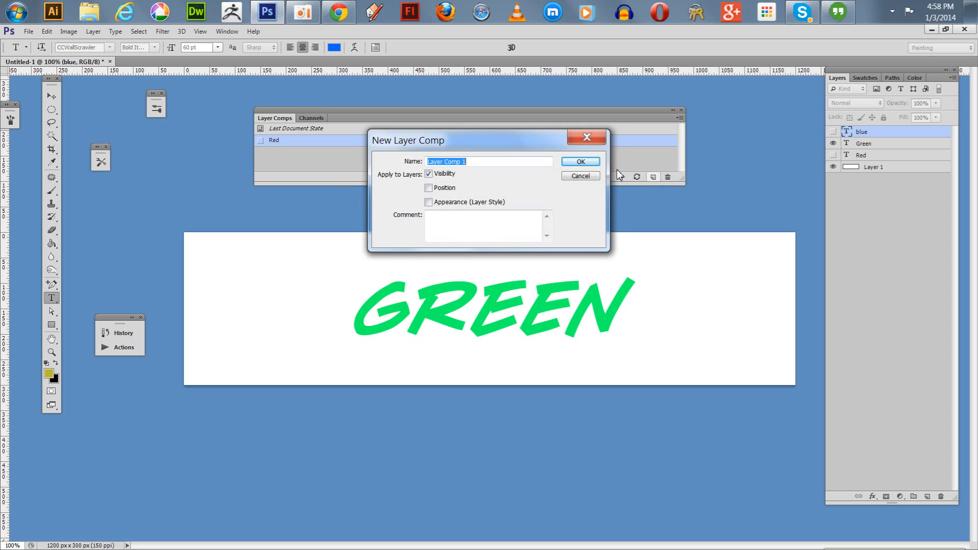
text(Green)
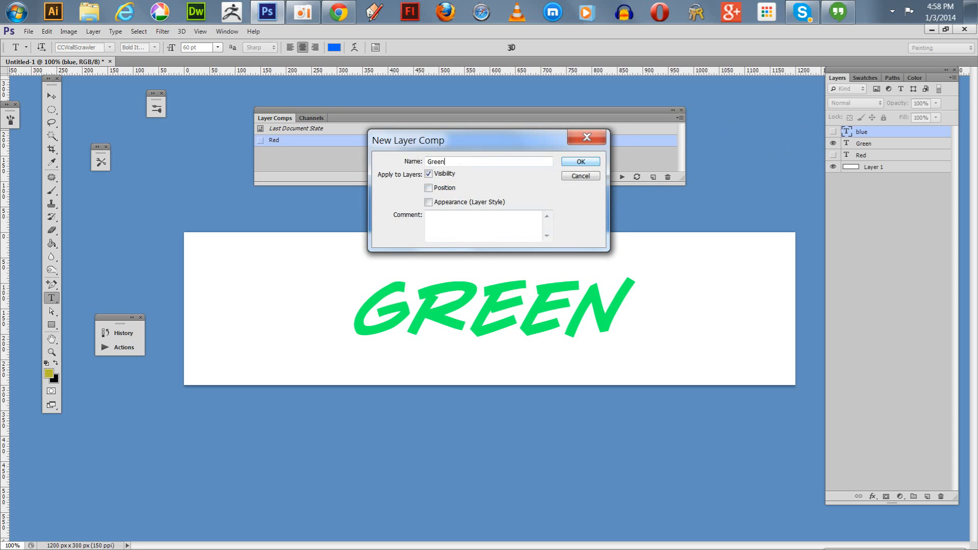
click(580, 162)
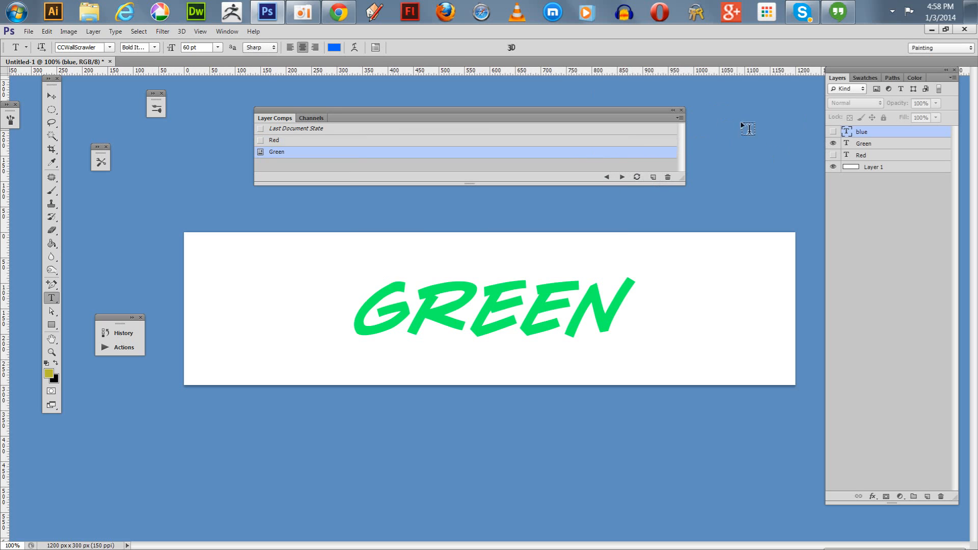
Hide the Green layer, show the blue layer, and save that visibility as a layer comp named "Blue".
click(834, 143)
click(834, 132)
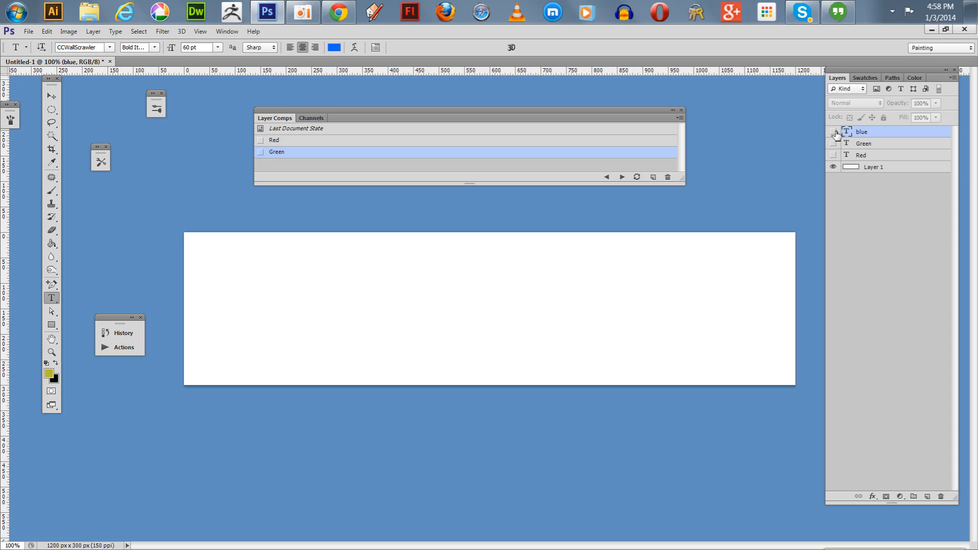
click(654, 177)
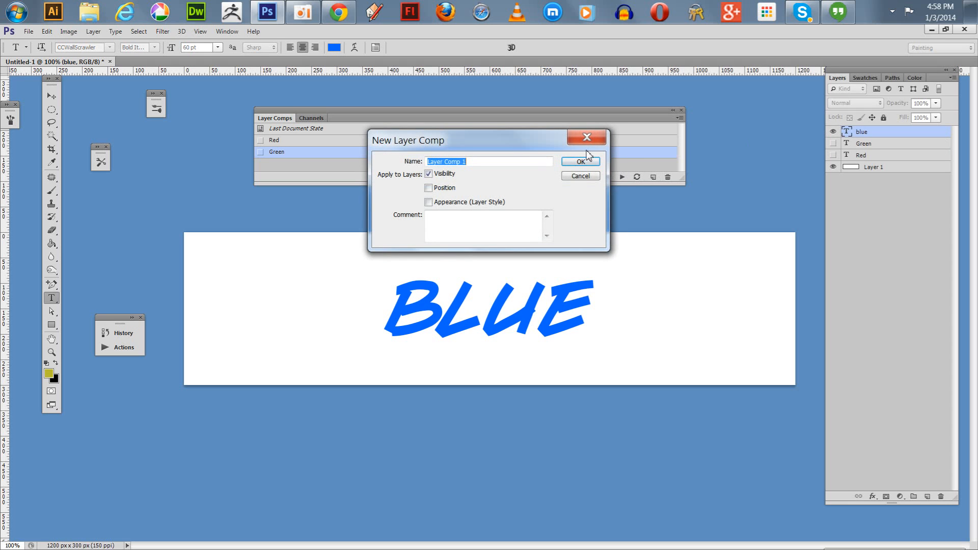
text(Blue)
key(Return)
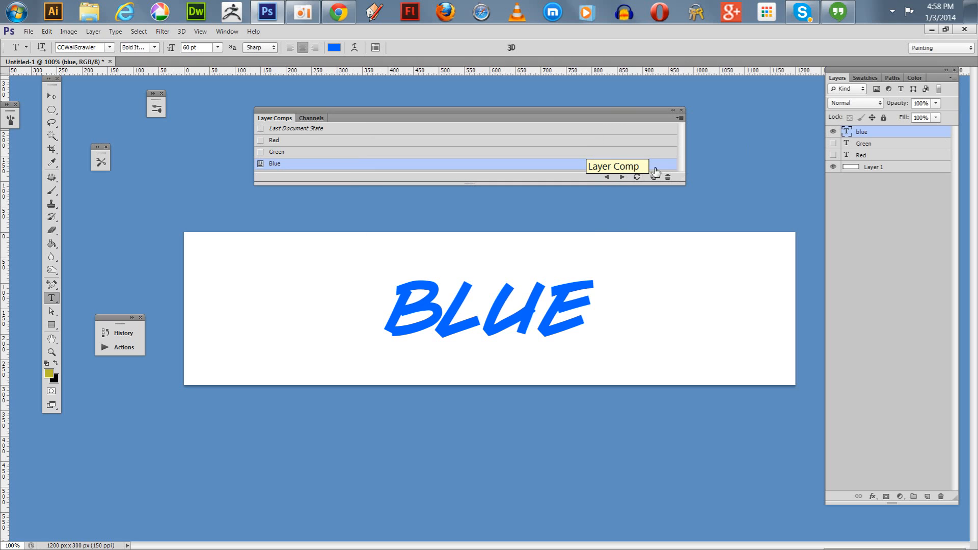
Apply the Green, Red and Blue layer comps in turn to check each one, ending on Red.
click(260, 152)
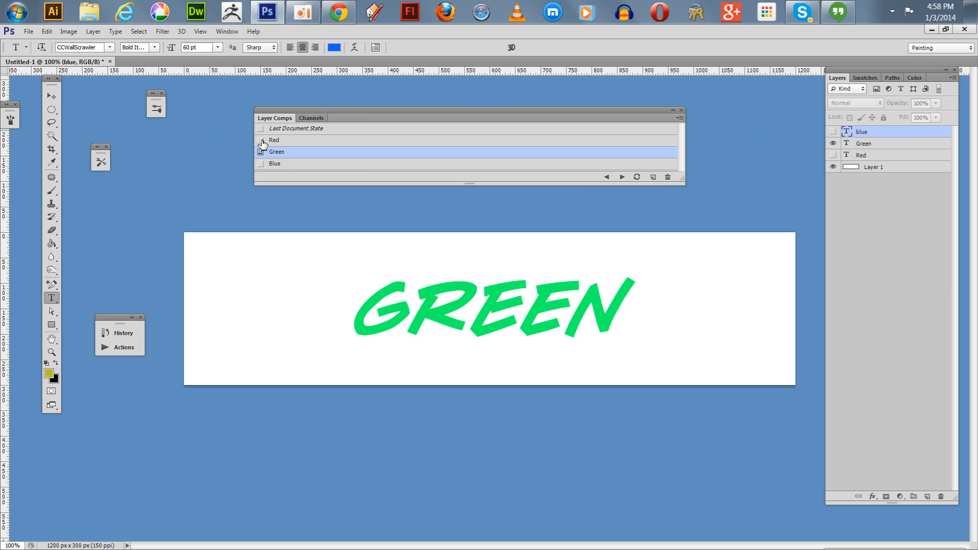
click(260, 140)
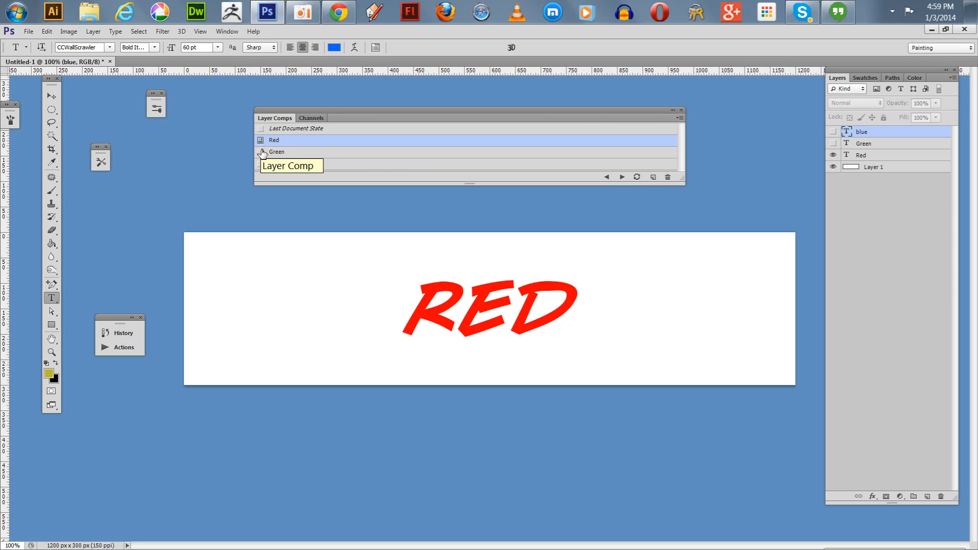
click(260, 152)
click(260, 163)
click(260, 152)
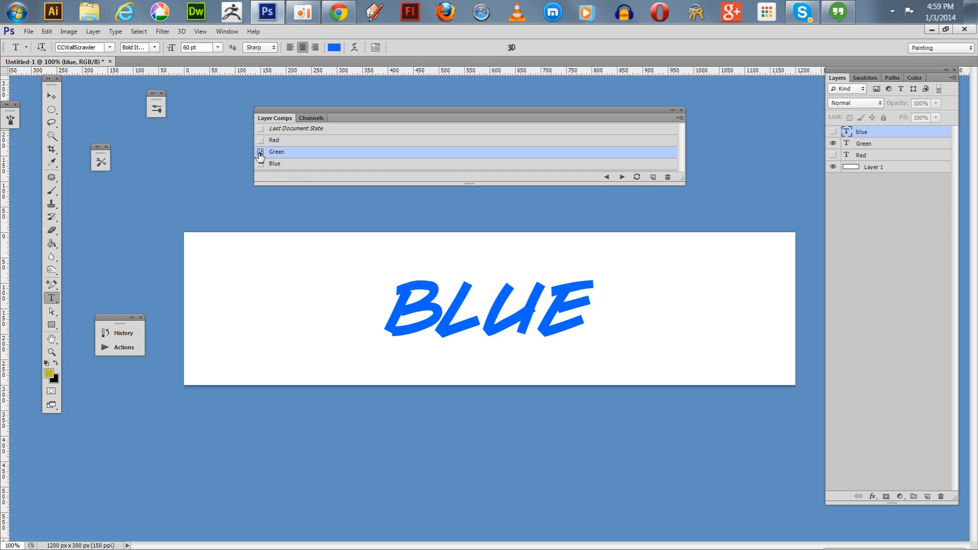
click(260, 140)
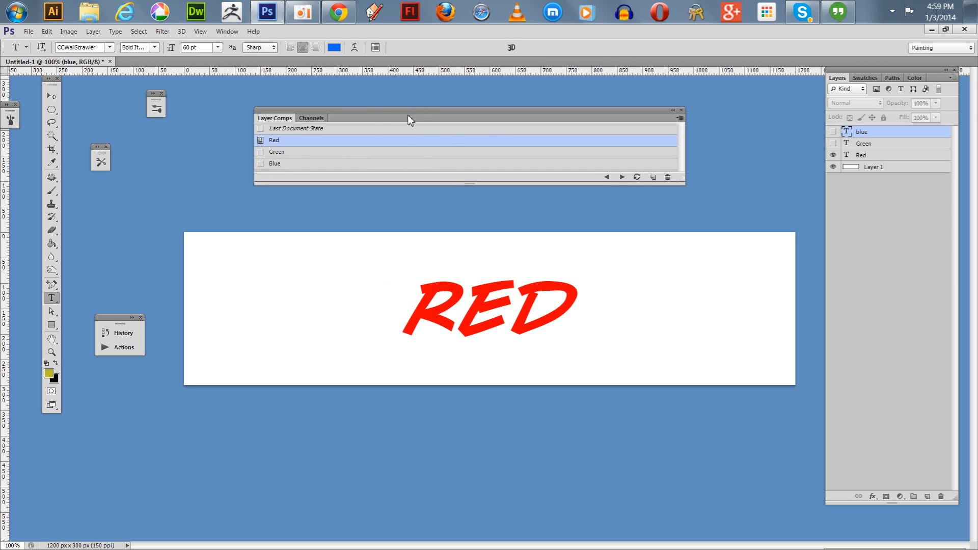
Move the Layer Comps panel slightly away from the banner and select the Red, Green and Blue comps together.
drag(408, 119, 368, 102)
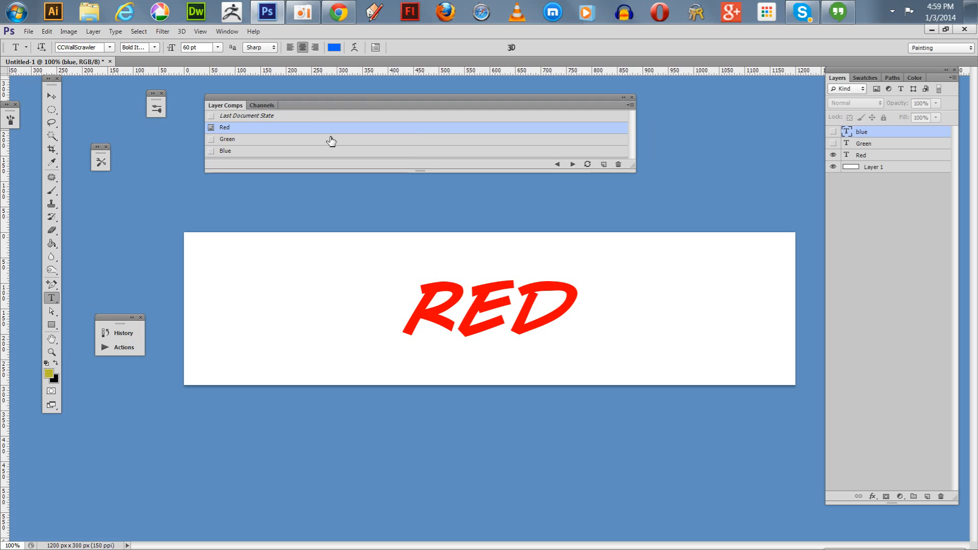
shift+click(268, 140)
shift+click(269, 152)
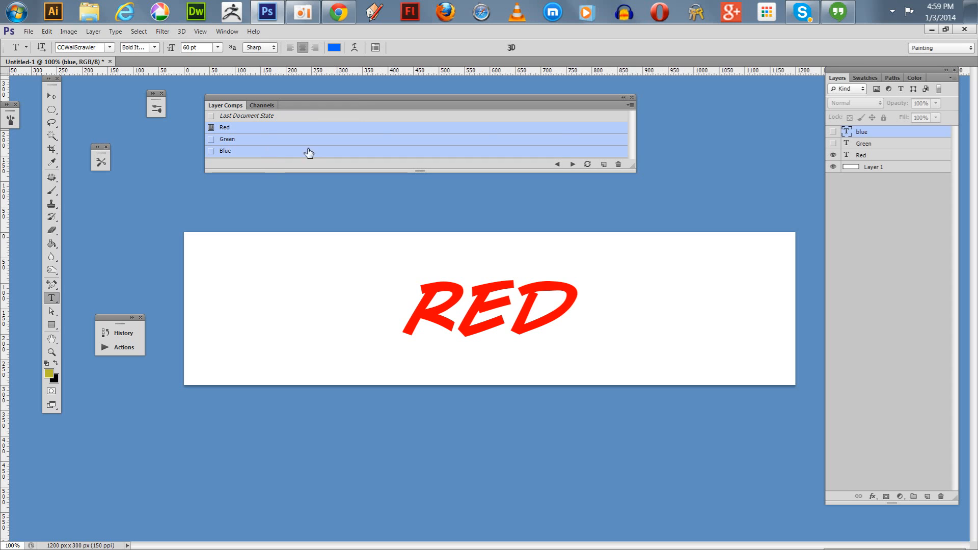
click(631, 105)
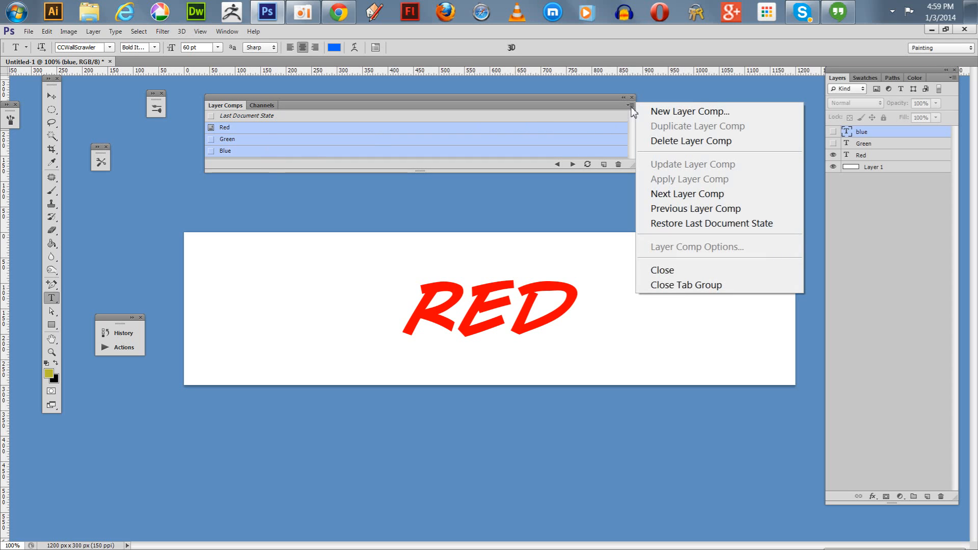
click(543, 107)
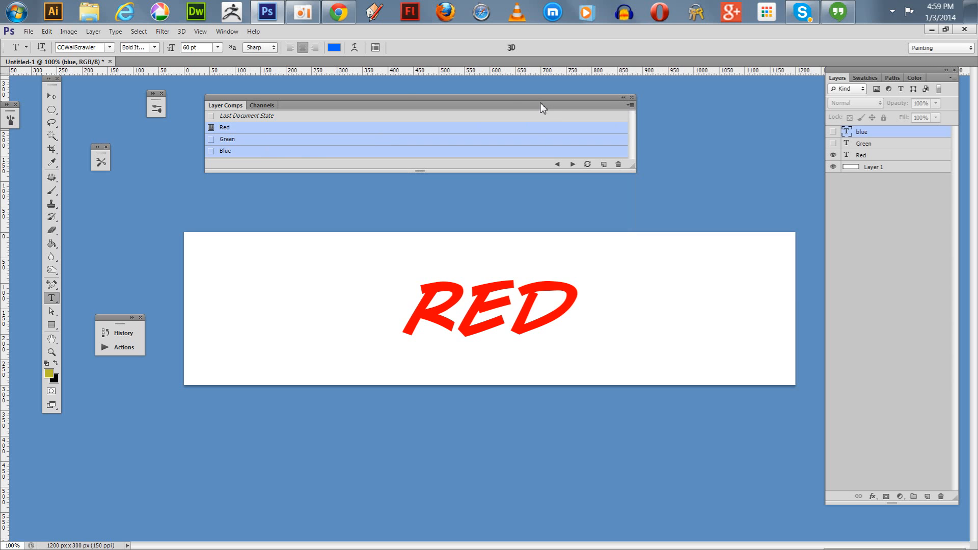
click(28, 31)
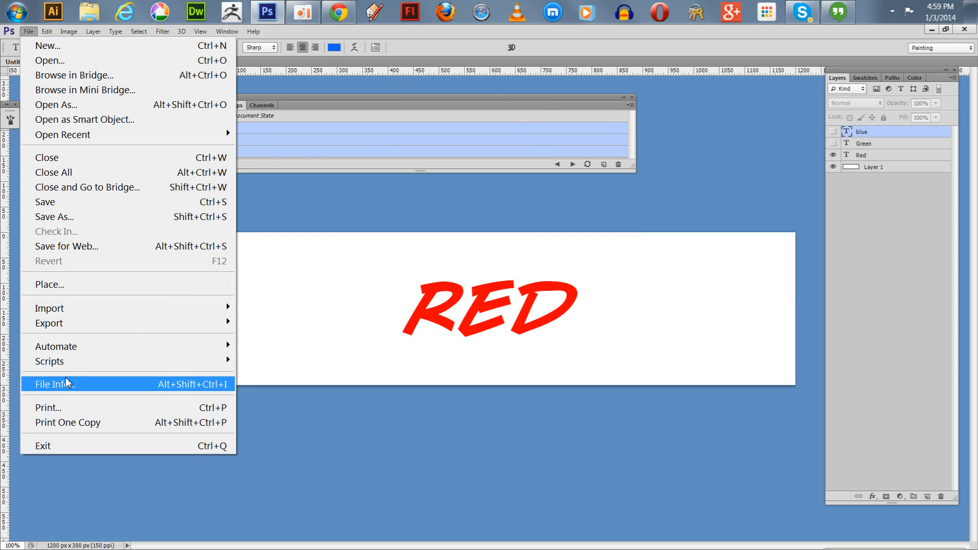
mouse_move(65, 351)
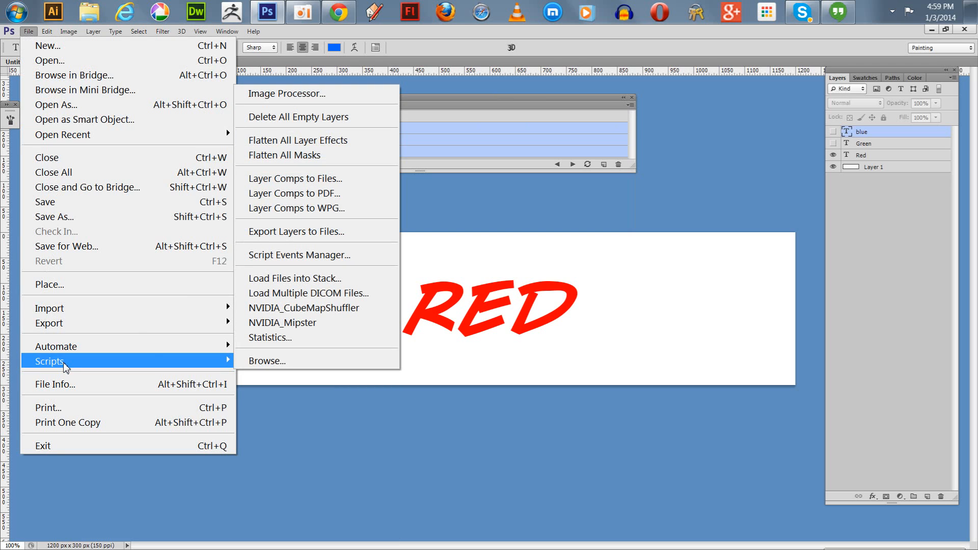
click(311, 181)
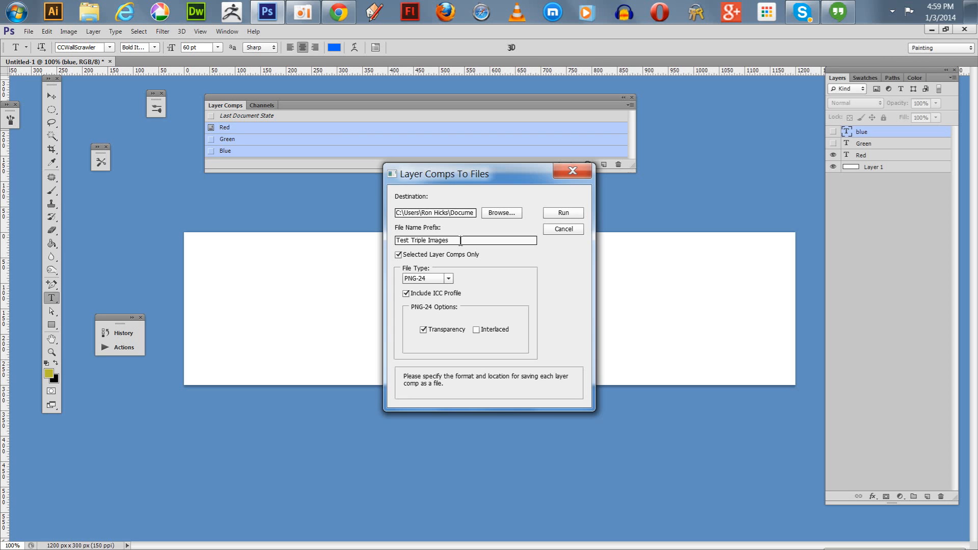
click(563, 229)
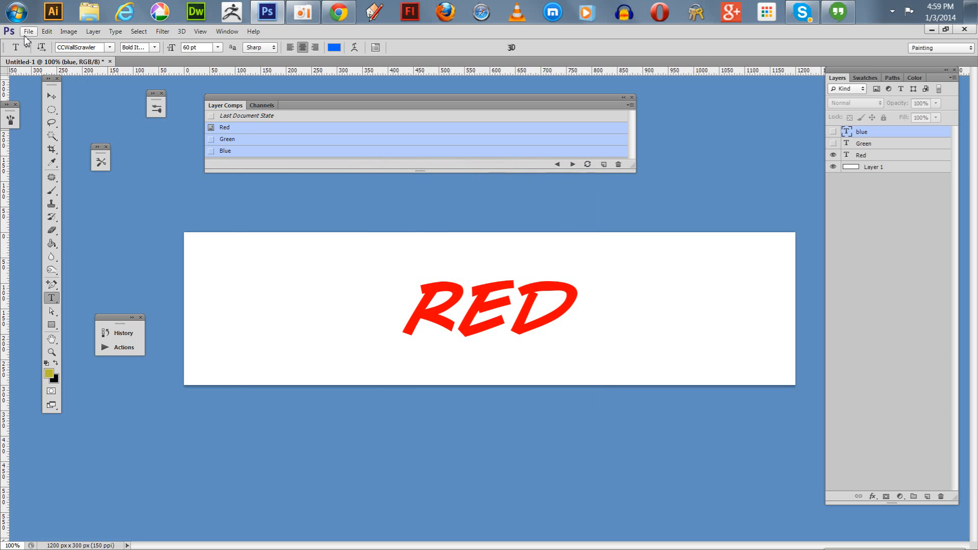
Save the document in Photoshop format as 3Textures, keeping layers and Maximize Compatibility enabled.
click(27, 33)
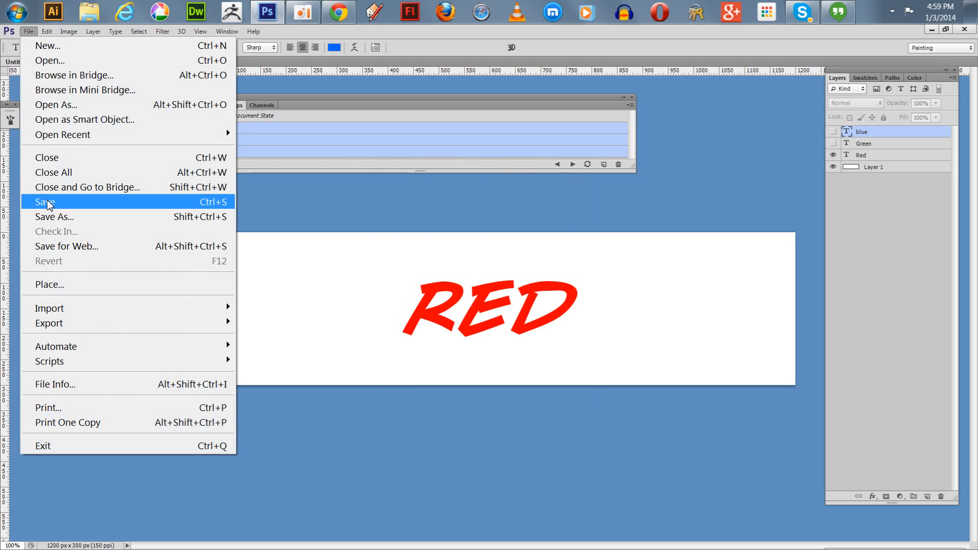
click(51, 216)
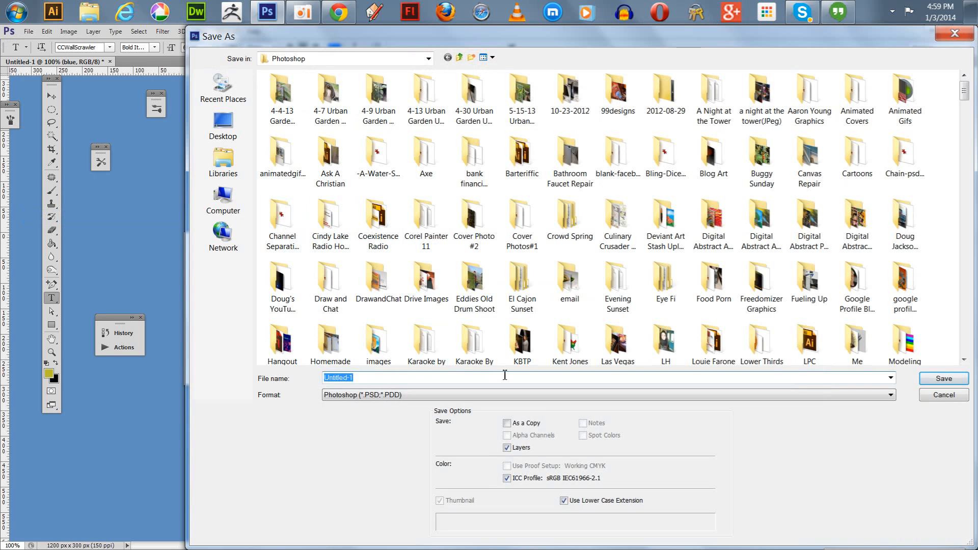
text(#)
text(3Textures)
click(927, 381)
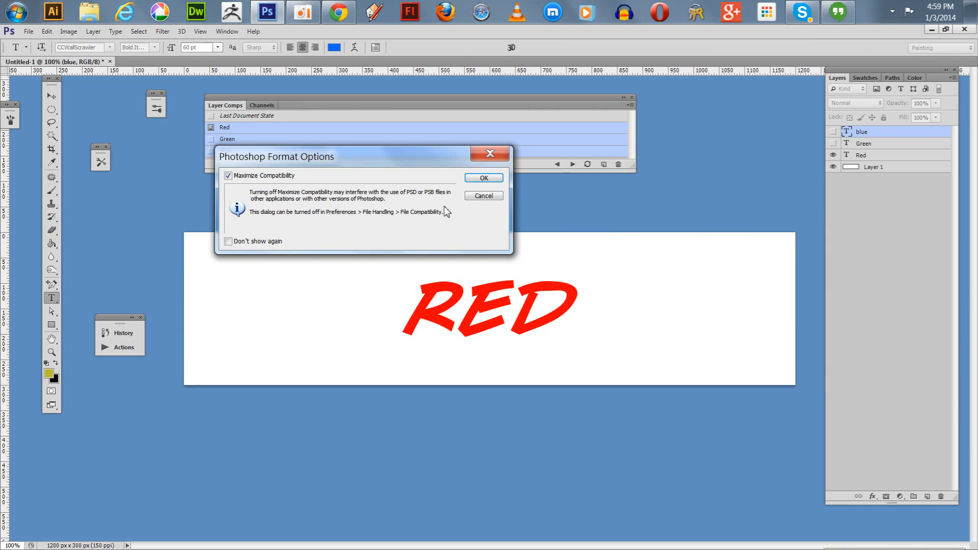
click(482, 178)
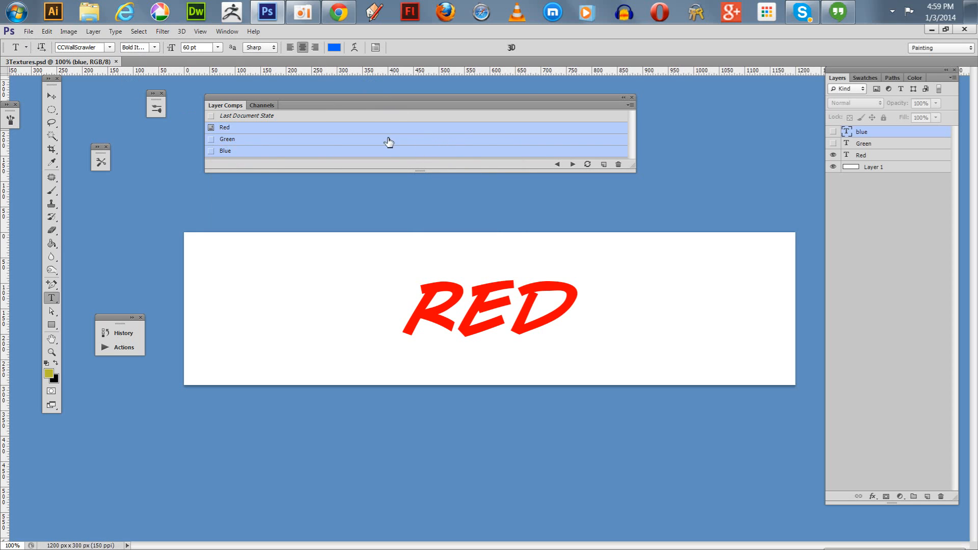
Start the Layer Comps to Files script for the three selected comps.
click(24, 33)
mouse_move(48, 312)
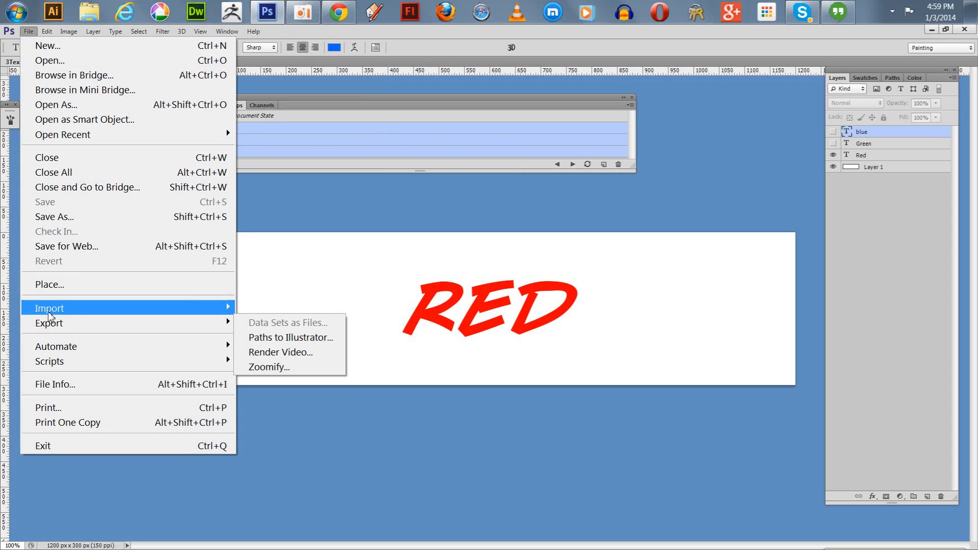
mouse_move(58, 365)
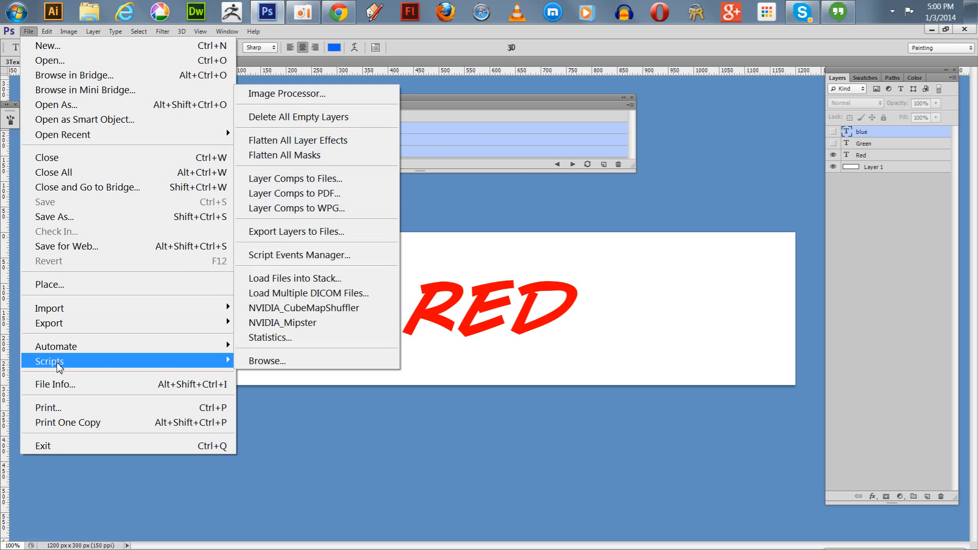
click(301, 180)
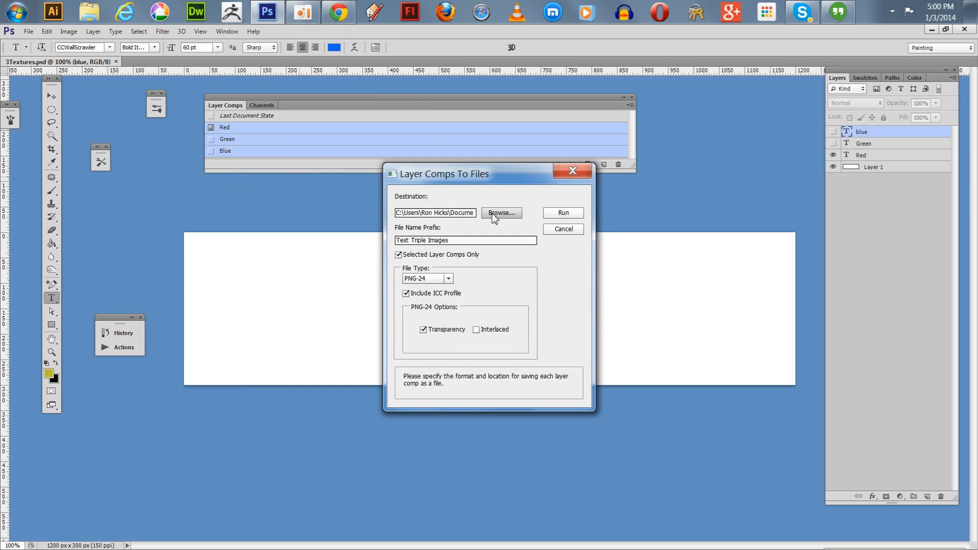
Create a folder named 3Textures inside Test Triple Images and choose it as the export destination.
click(493, 215)
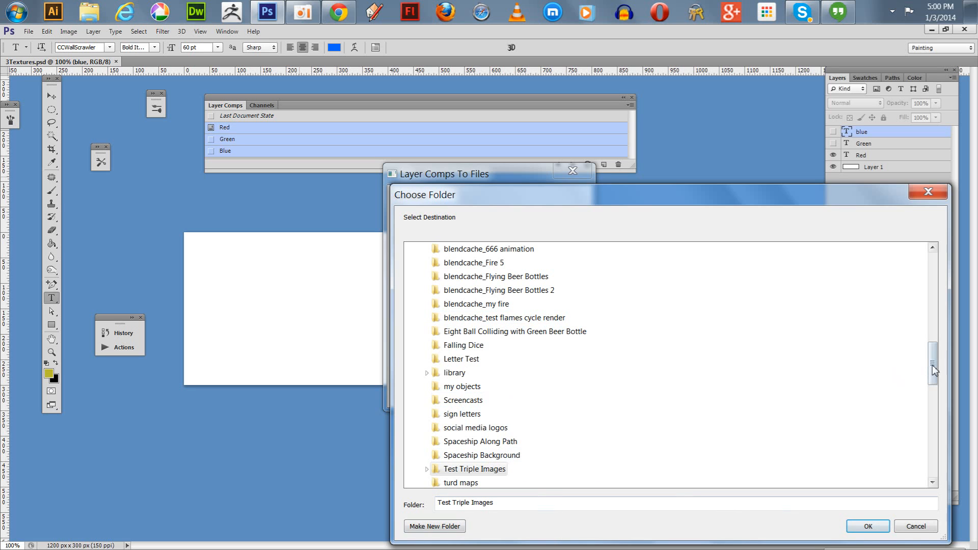
drag(933, 365, 928, 388)
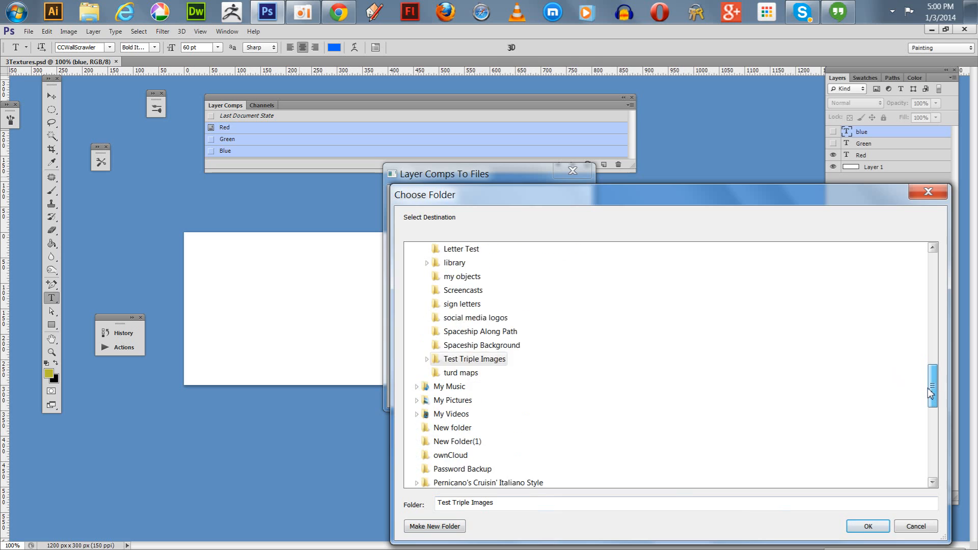
click(433, 526)
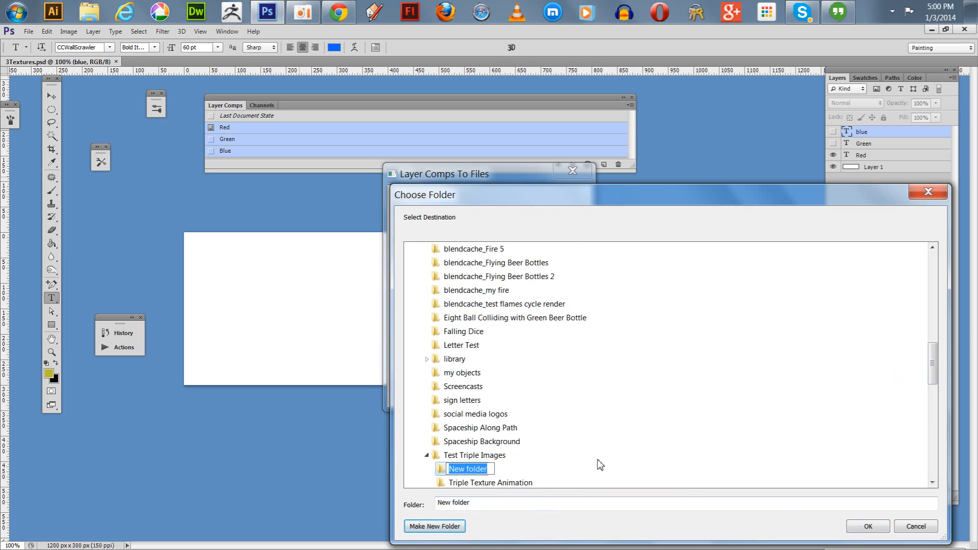
text(#)
text(Textue)
text(es)
key(Return)
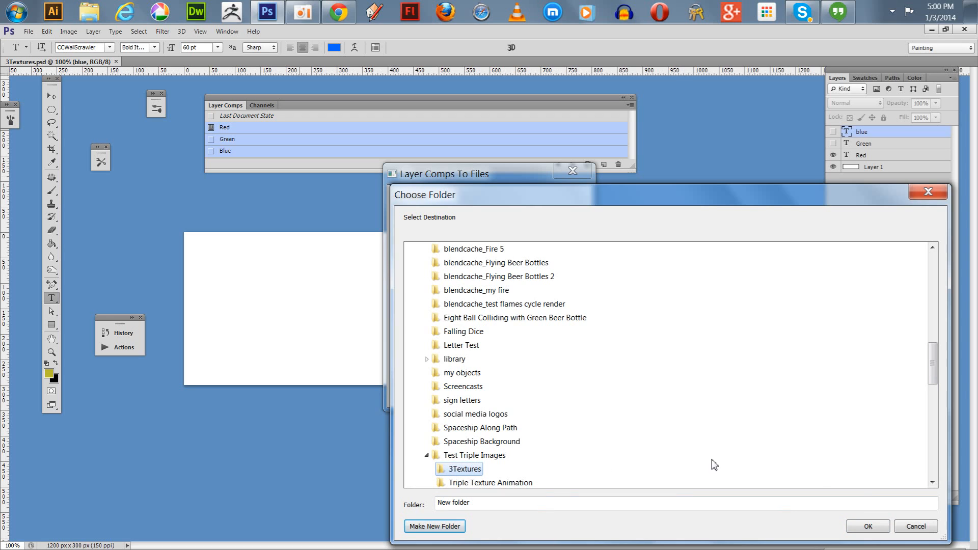
click(868, 526)
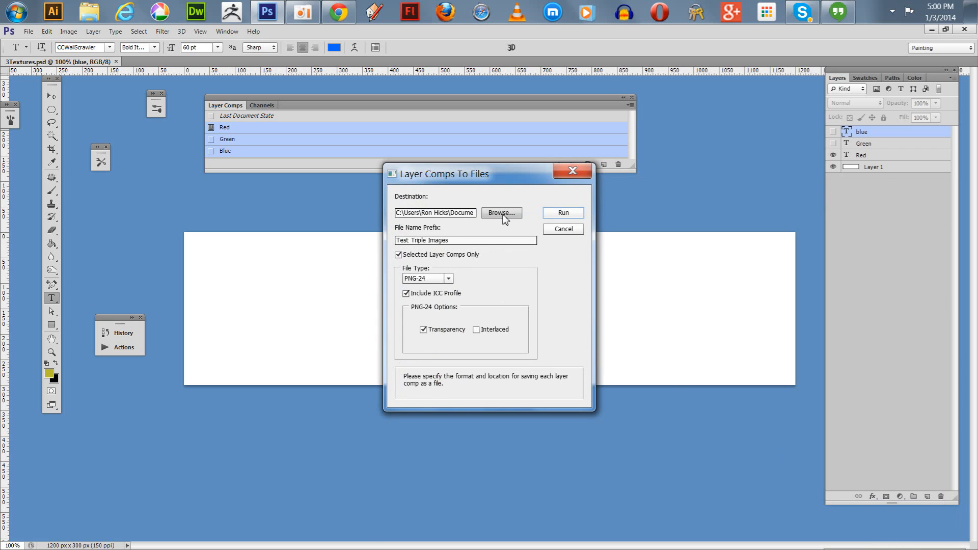
Change the export destination to a new folder named 3Textures created directly inside Blender Images.
click(502, 213)
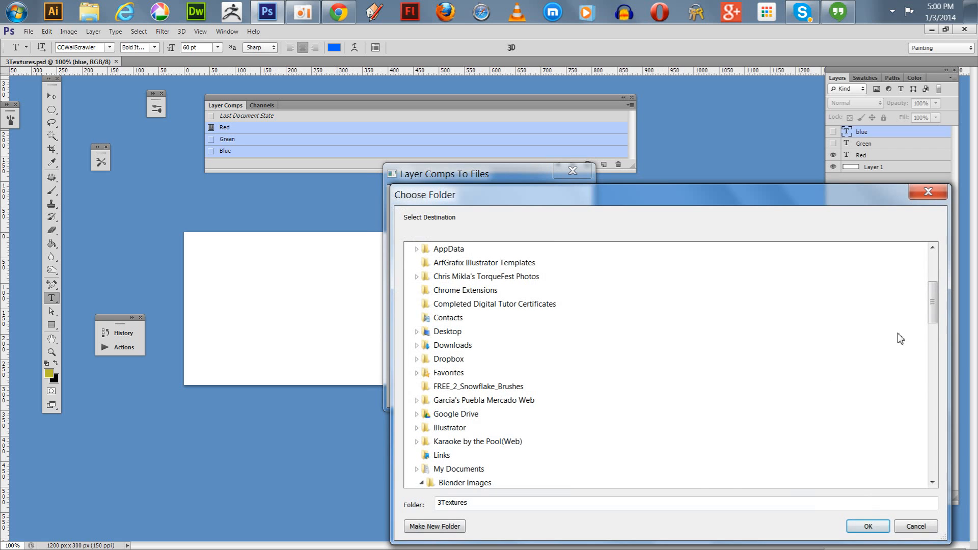
drag(935, 306, 935, 383)
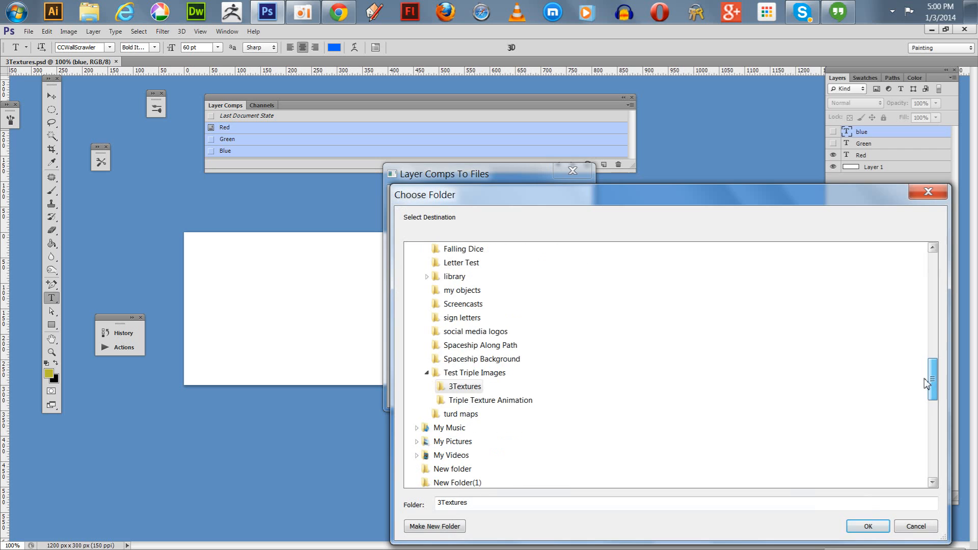
click(427, 373)
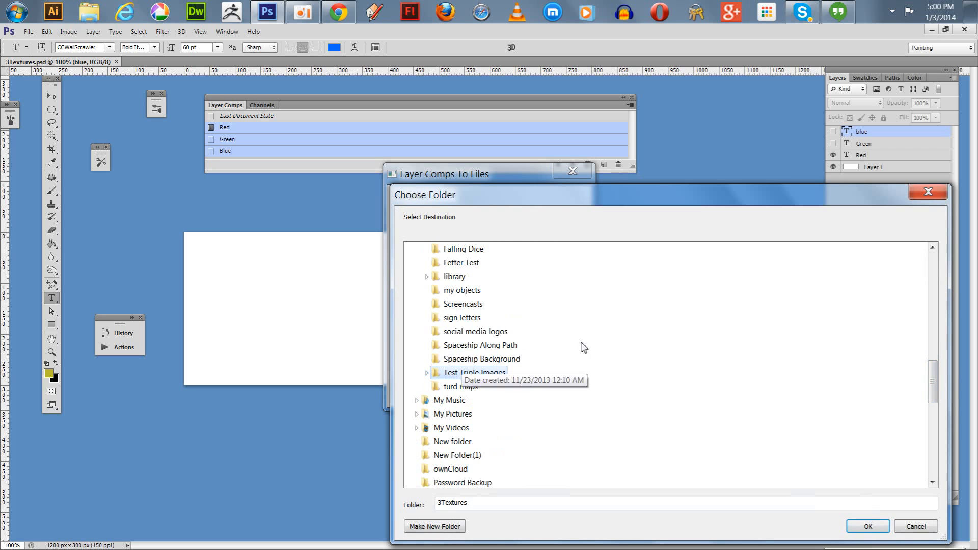
drag(931, 372, 906, 329)
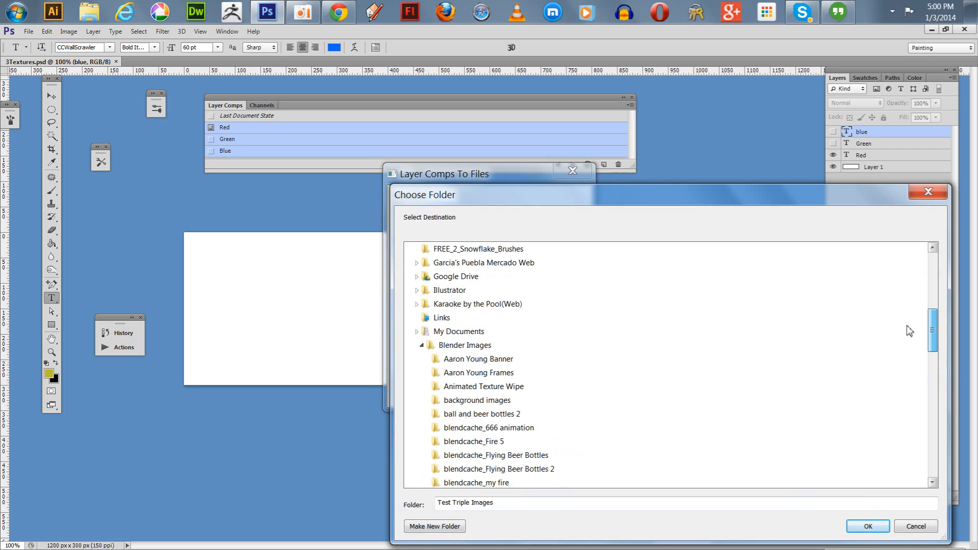
click(469, 346)
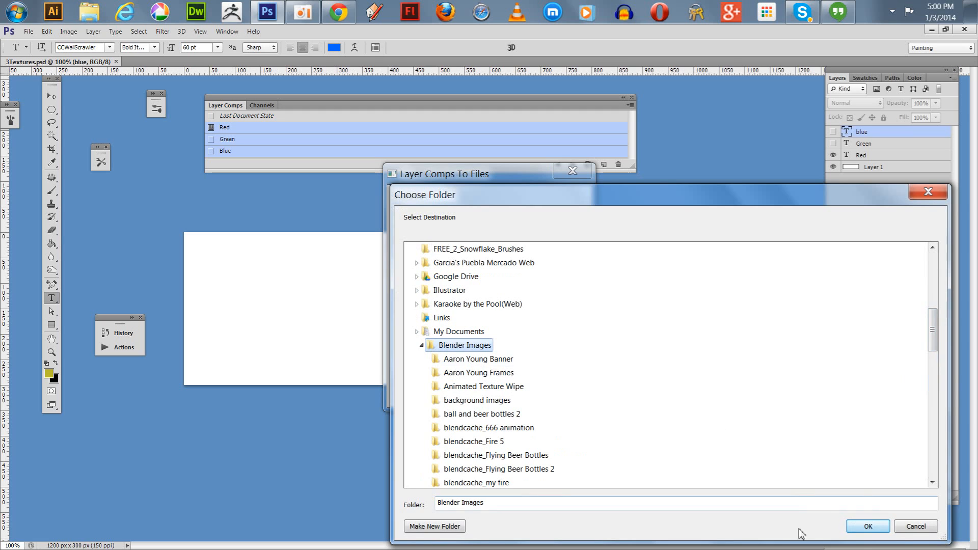
click(447, 527)
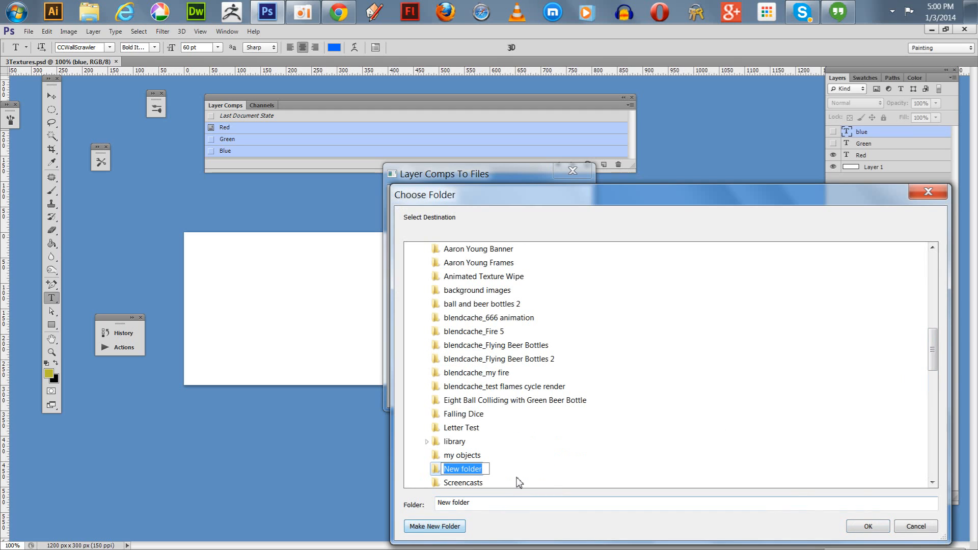
text(3)
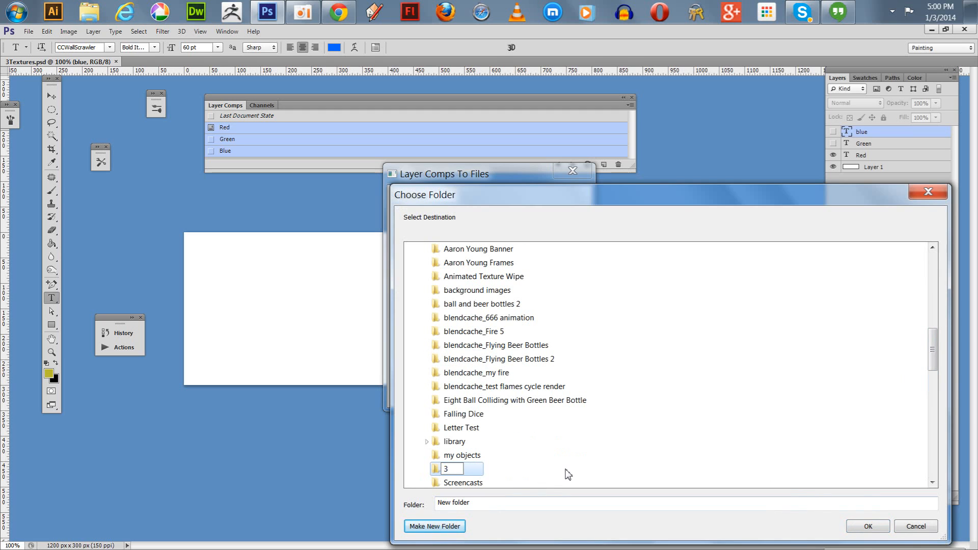
text(Textures)
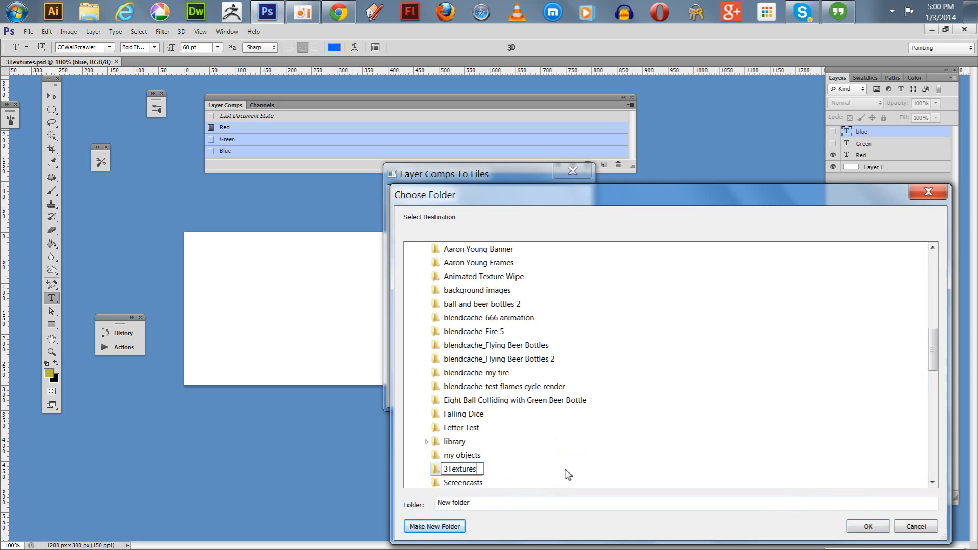
key(Return)
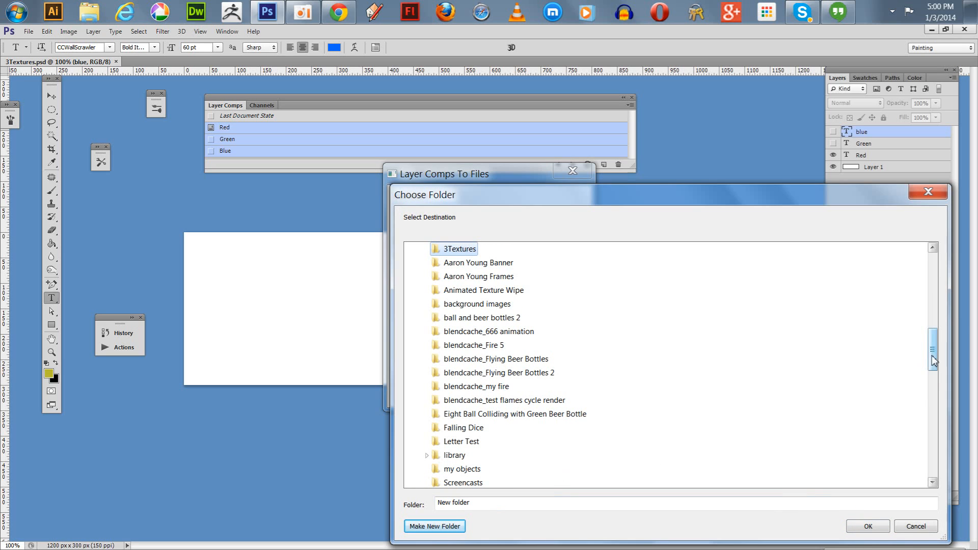
drag(931, 355, 921, 336)
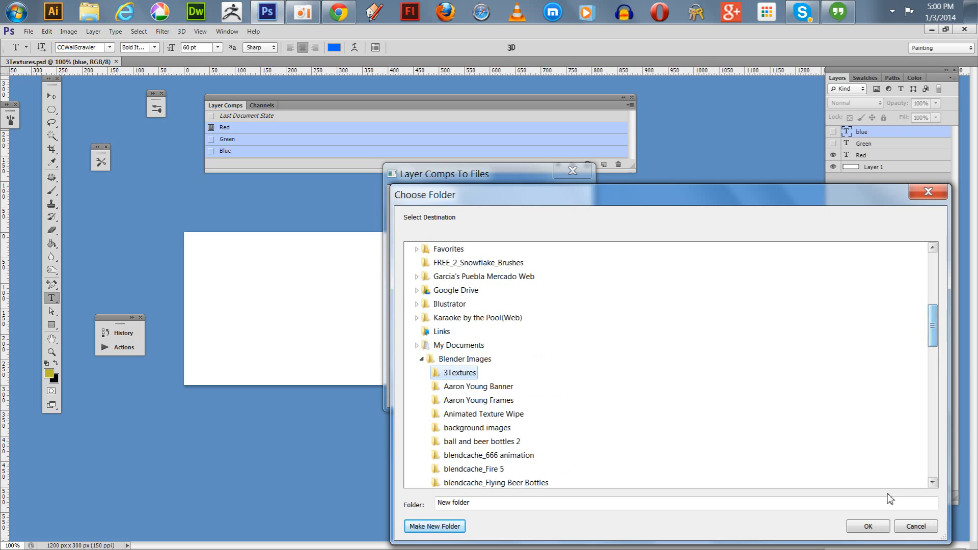
click(869, 527)
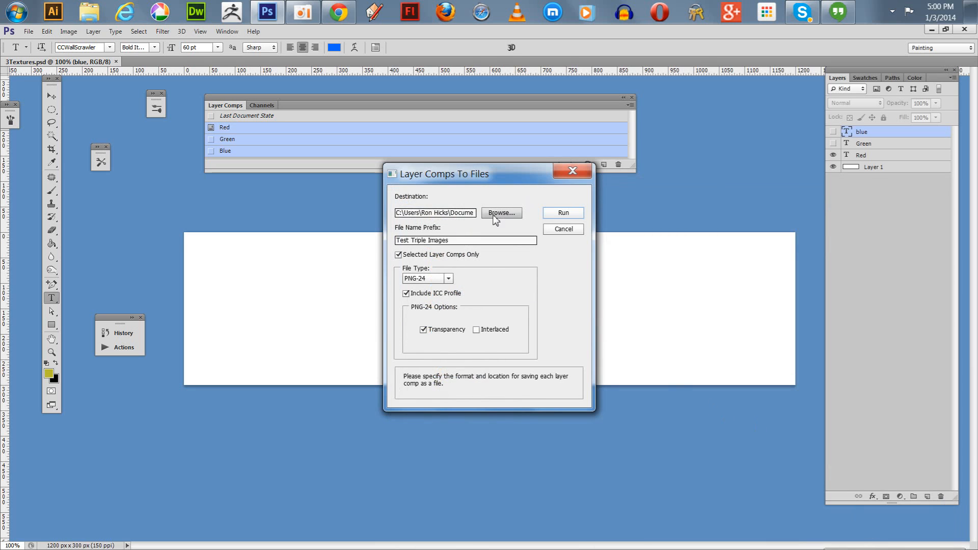
Set the file name prefix to 3Textures and export the selected layer comps as PNG-24 files.
drag(467, 241, 327, 244)
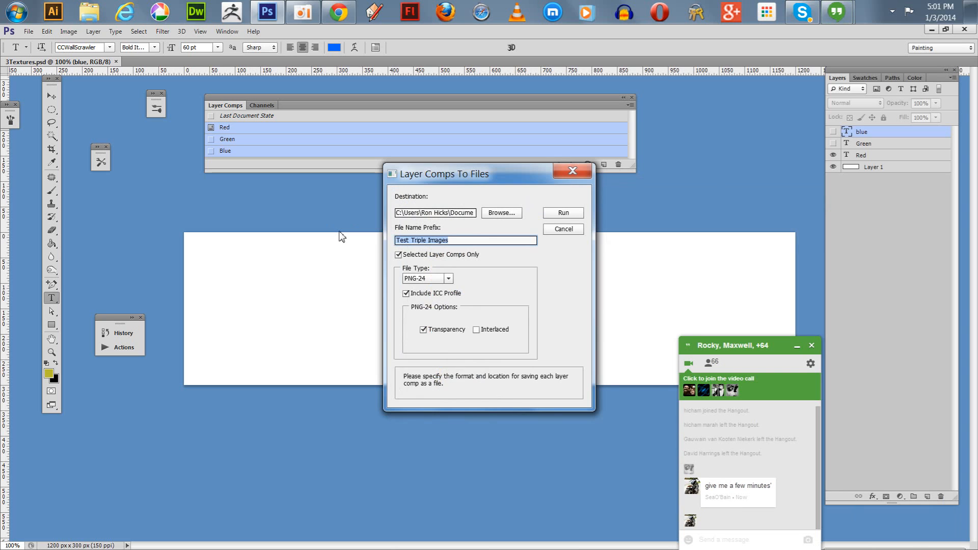
text(3Textures)
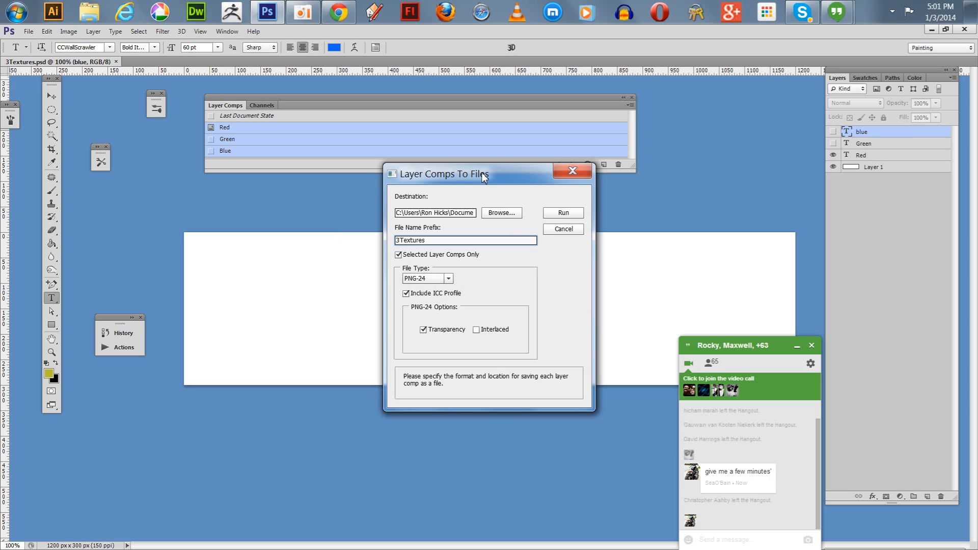
click(561, 214)
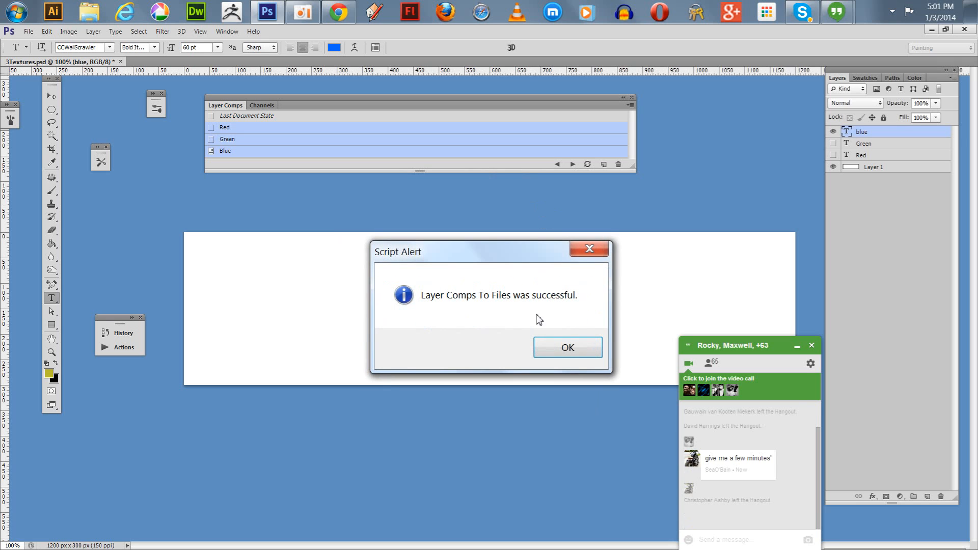
click(566, 347)
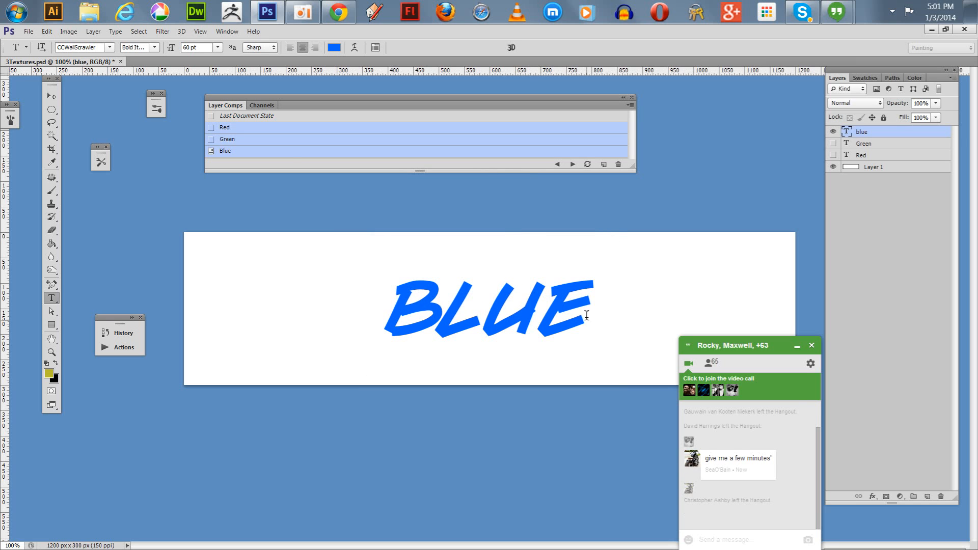
Switch to Windows Explorer, open the 3Textures folder inside Blender Images, and view the exported images as extra large icons.
click(89, 13)
double_click(510, 253)
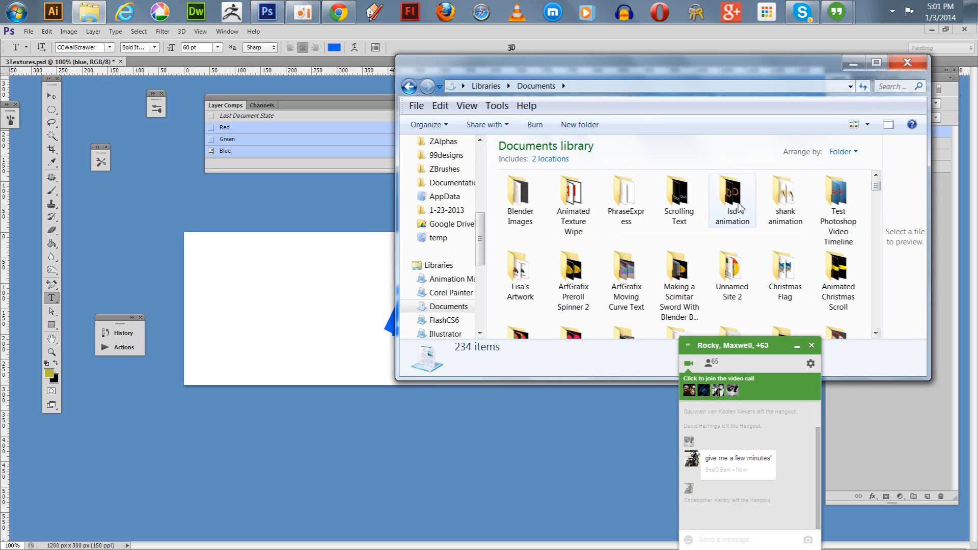
double_click(530, 202)
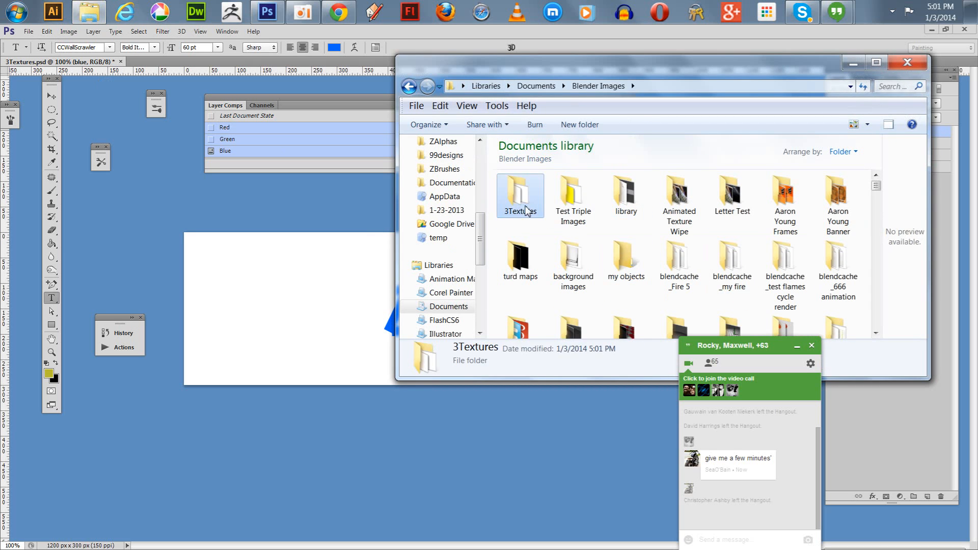
double_click(530, 202)
drag(714, 74, 522, 73)
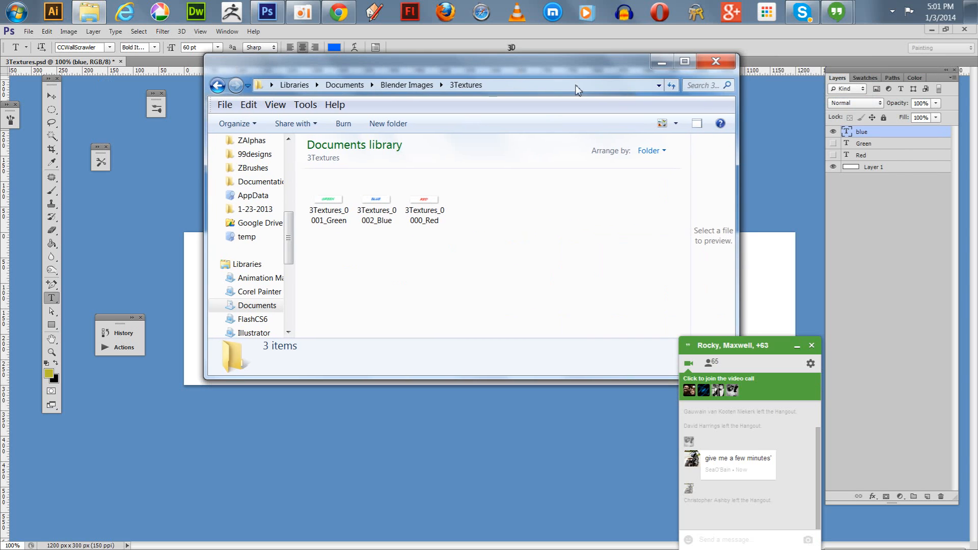
click(675, 125)
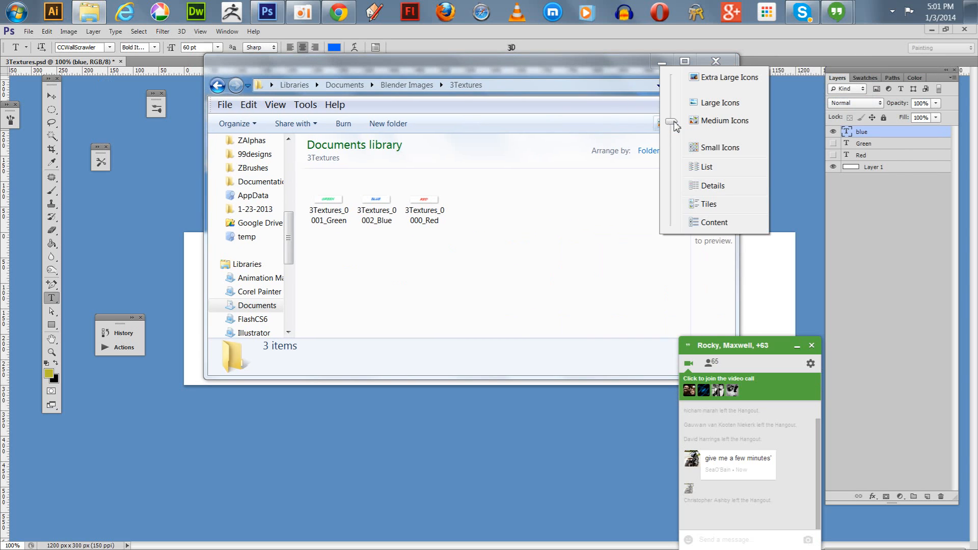
click(694, 77)
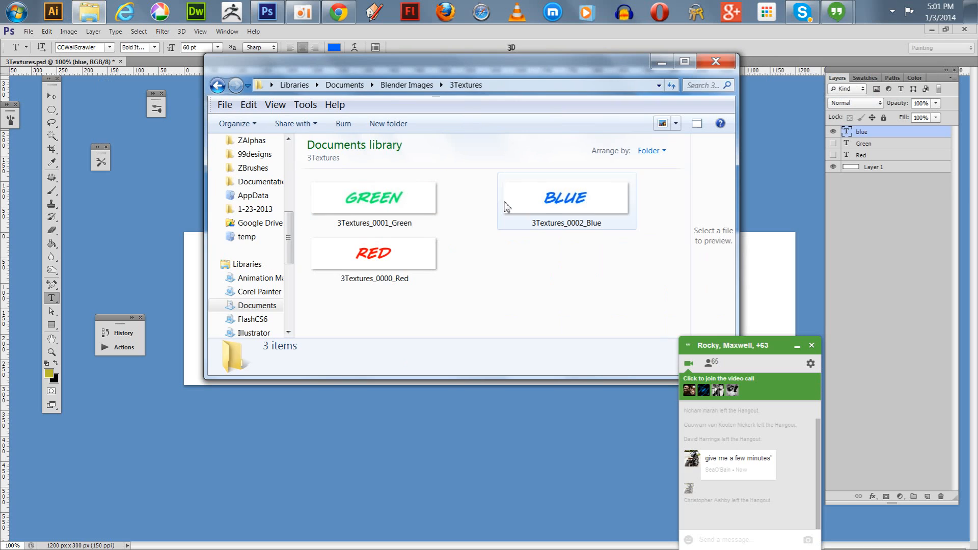